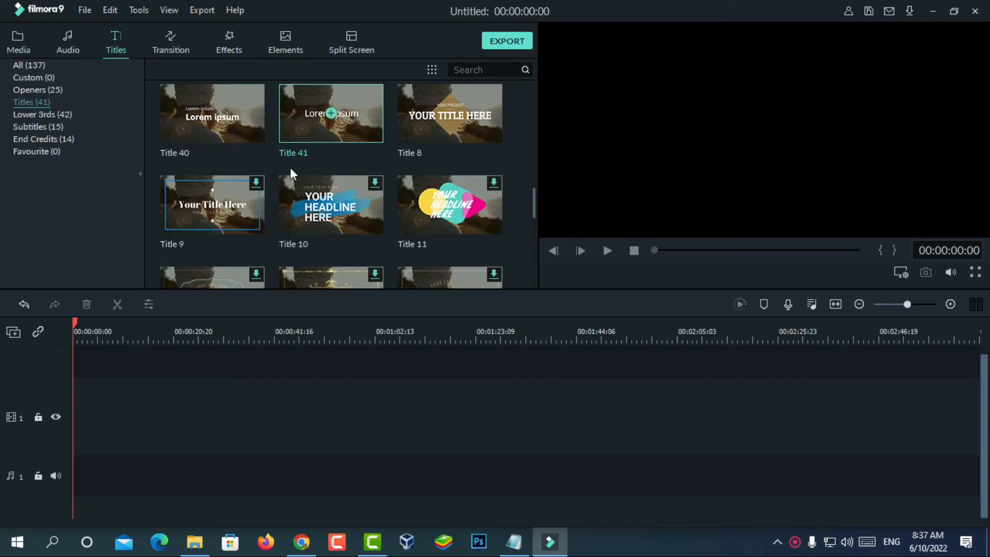
- Place the Title 41 preset at the start of video track 1 and trim the clip to 3 seconds
mouse_move(290, 130)
left_click_drag(366, 98, 64, 441)
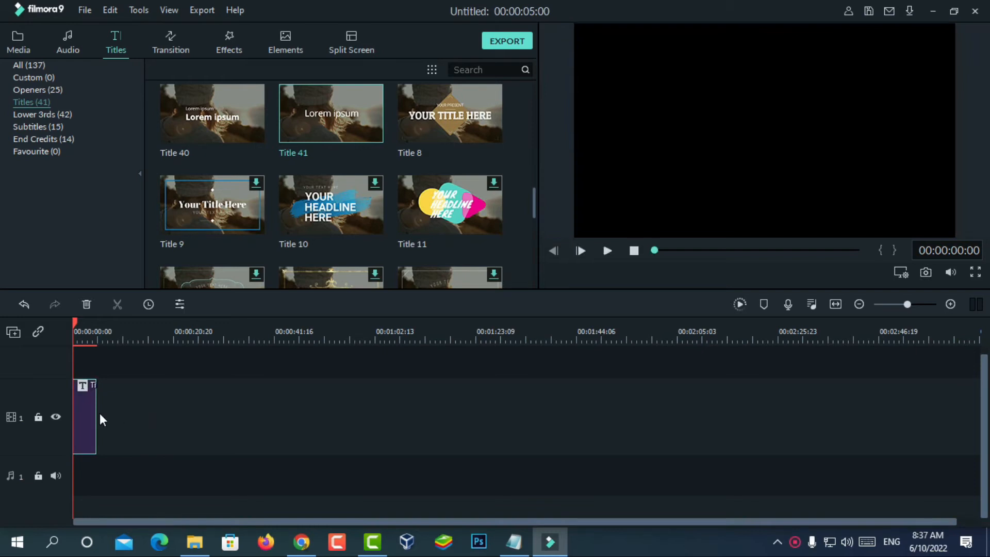
mouse_move(97, 411)
left_mouse_down()
mouse_move(299, 434)
mouse_move(93, 417)
left_mouse_up()
left_click(835, 304)
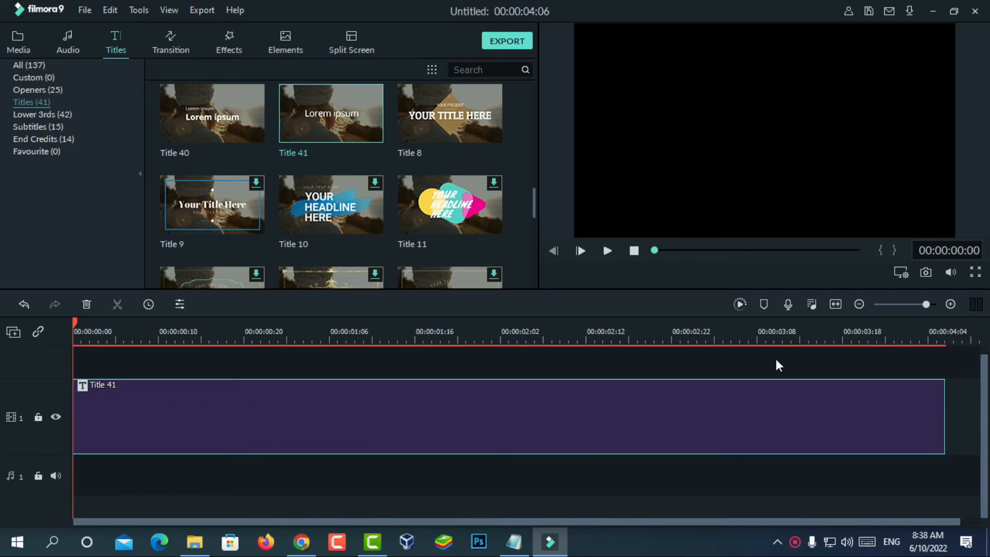
left_click(359, 411)
left_click_drag(946, 407, 691, 407)
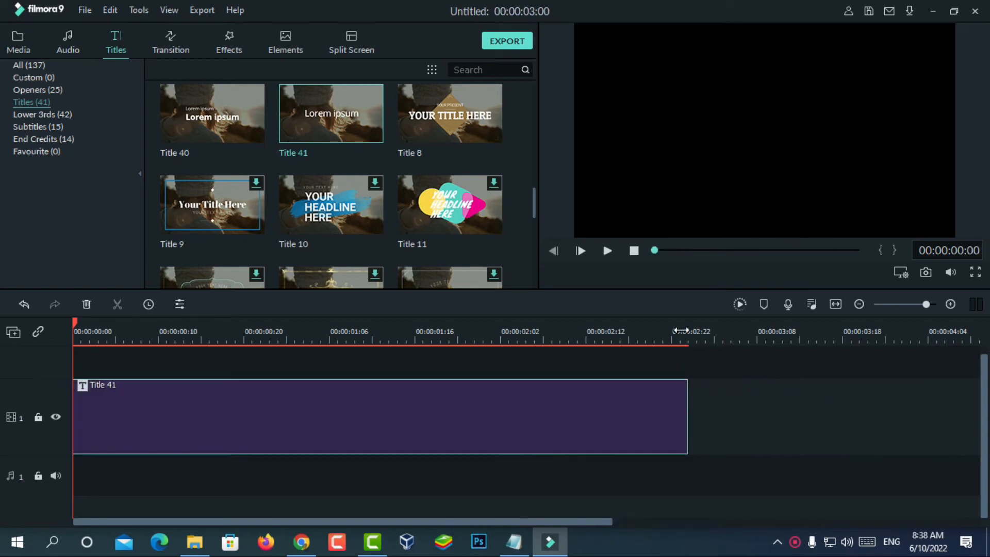
- Preview the title clip, browse its text animations and apply No Animation to the text
left_click(606, 251)
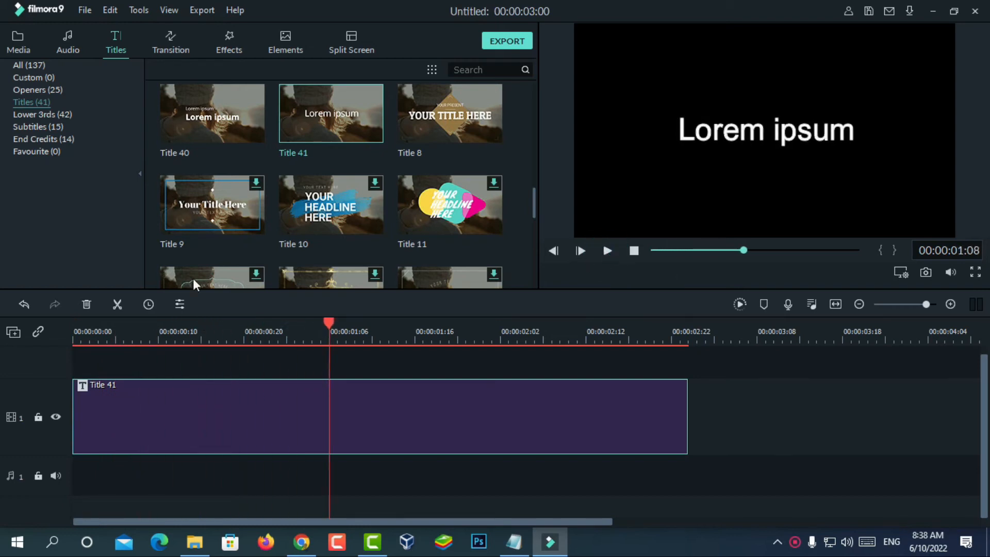
left_click(161, 50)
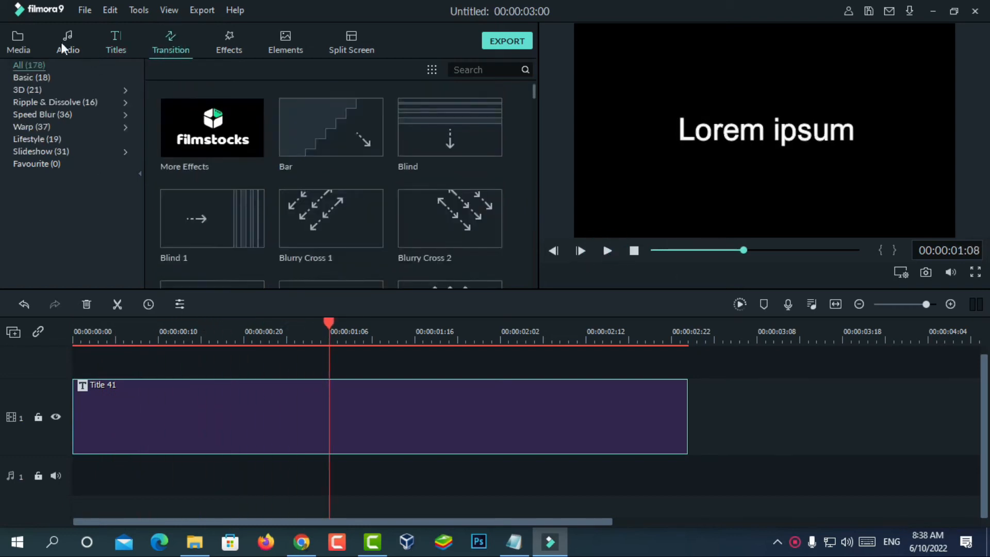
double_click(200, 423)
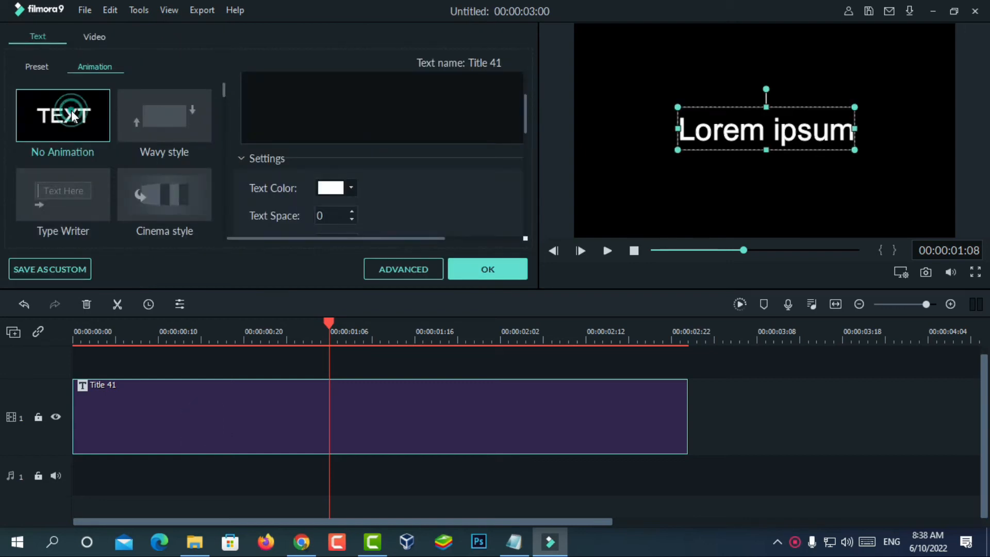
left_click_drag(329, 322, 64, 342)
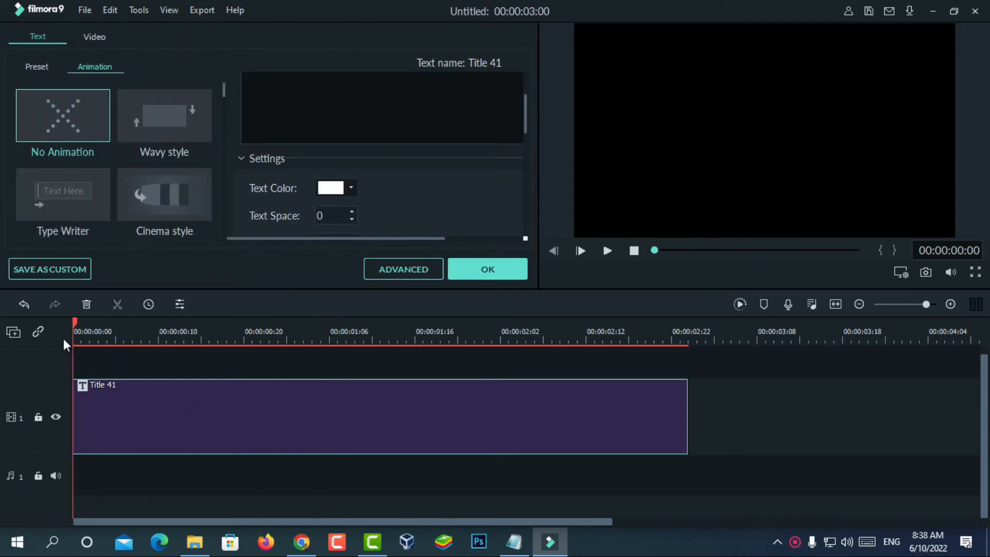
left_click(66, 108)
scroll(114, 160, "down", 10)
scroll(171, 166, "down", 2)
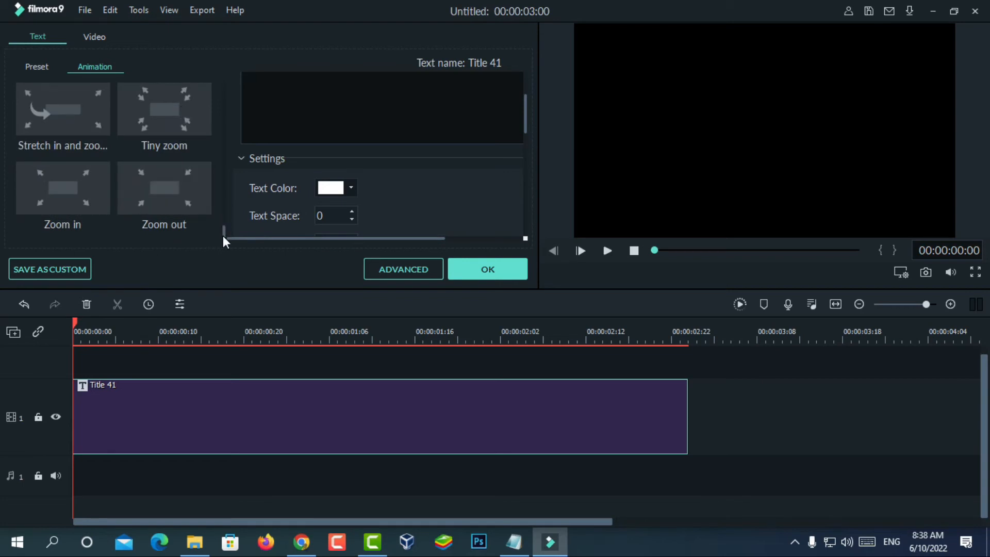
left_click_drag(225, 237, 227, 92)
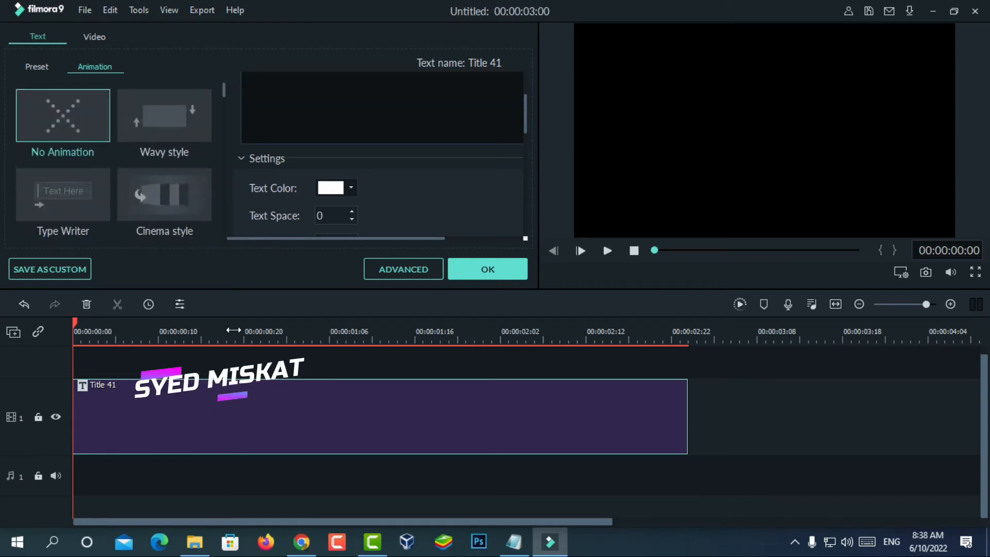
left_click(304, 407)
left_click(838, 456)
left_click_drag(794, 444, 426, 398)
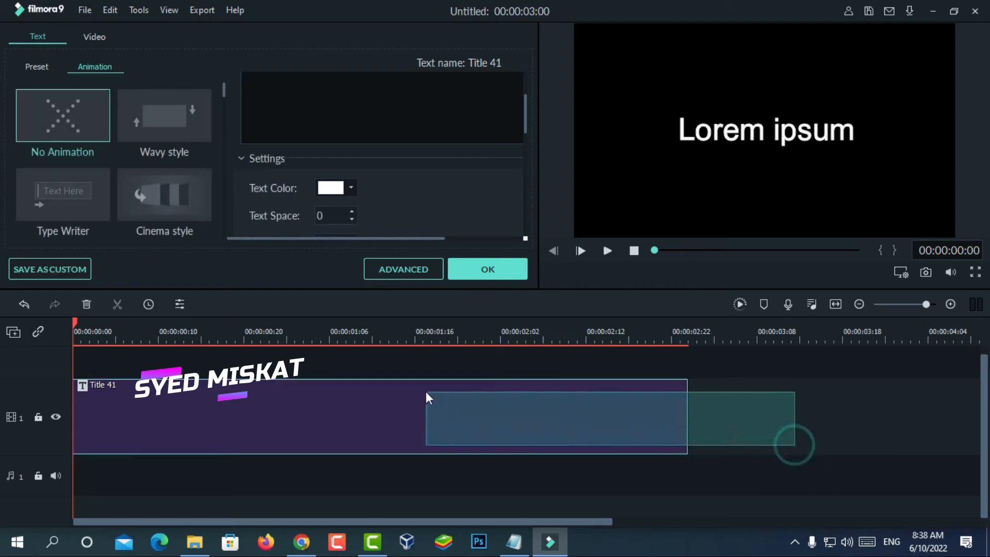
left_click(59, 106)
- Play the title clip to check its text, accept the text settings and return the playhead to the start
left_click(240, 438)
left_click(605, 253)
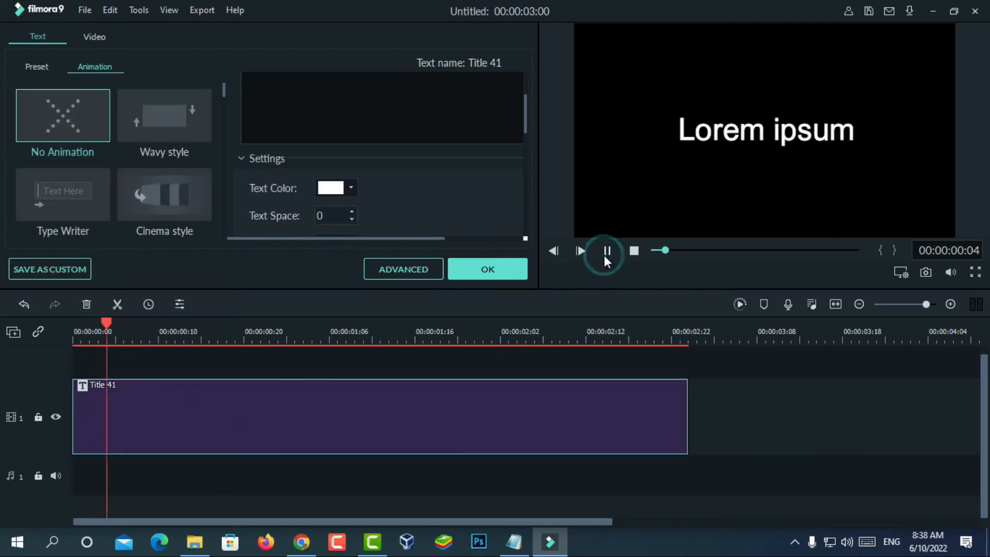
left_click(604, 253)
left_click_drag(735, 458, 464, 376)
left_click(472, 276)
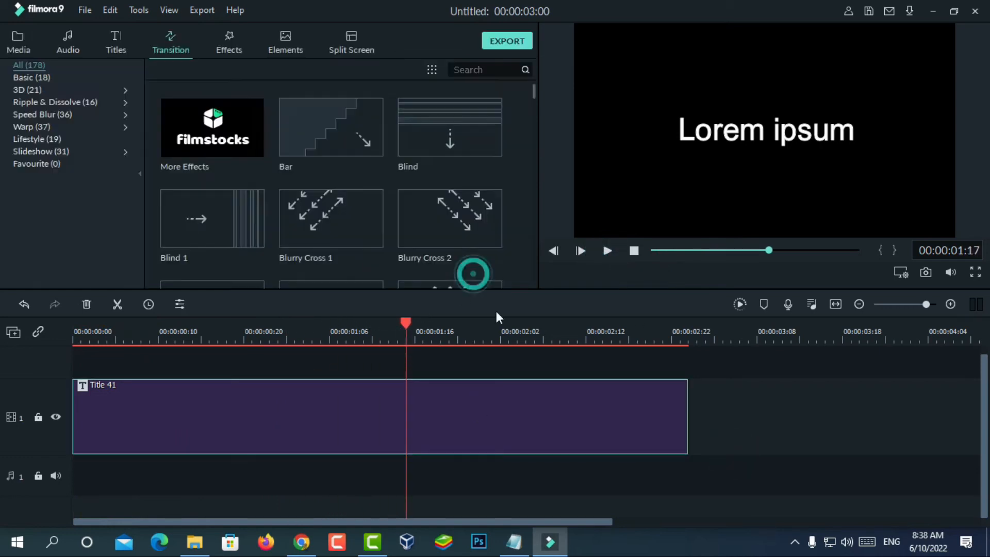
left_click_drag(403, 320, 67, 330)
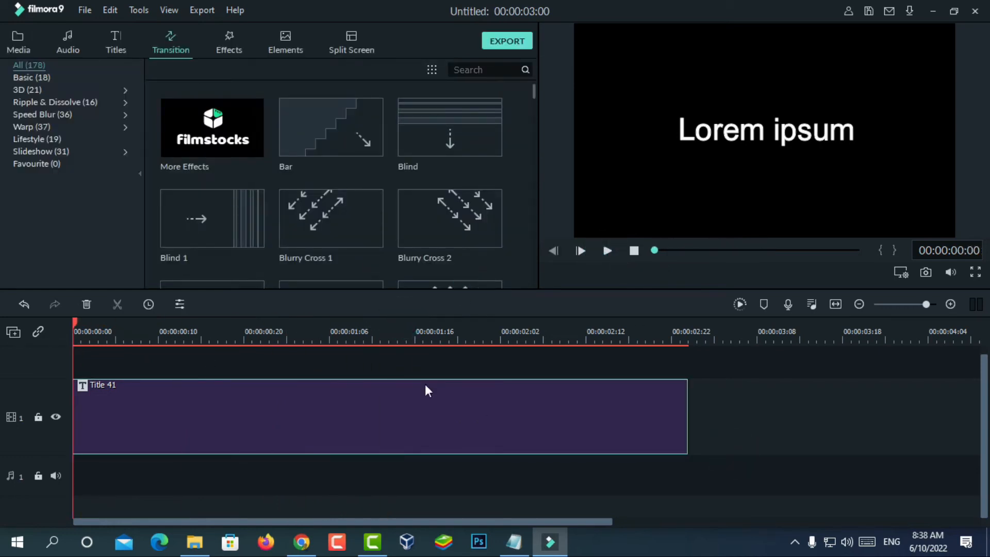
left_click(799, 412)
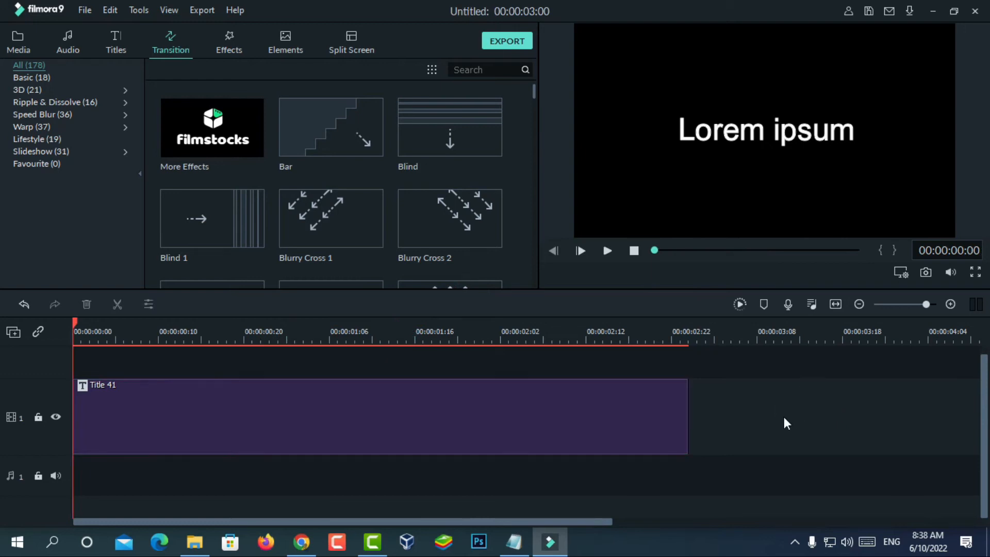
scroll(784, 418, "up", 1)
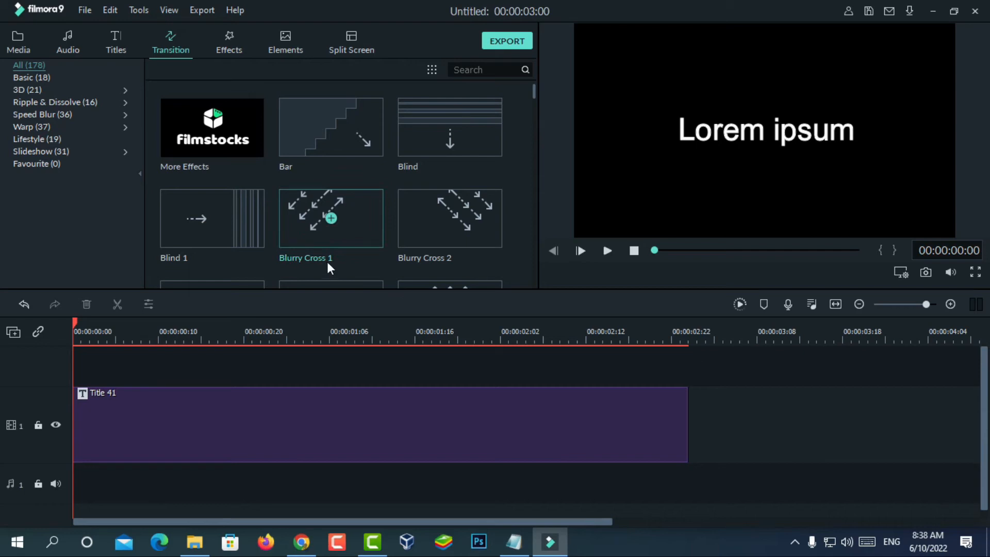
left_click(18, 37)
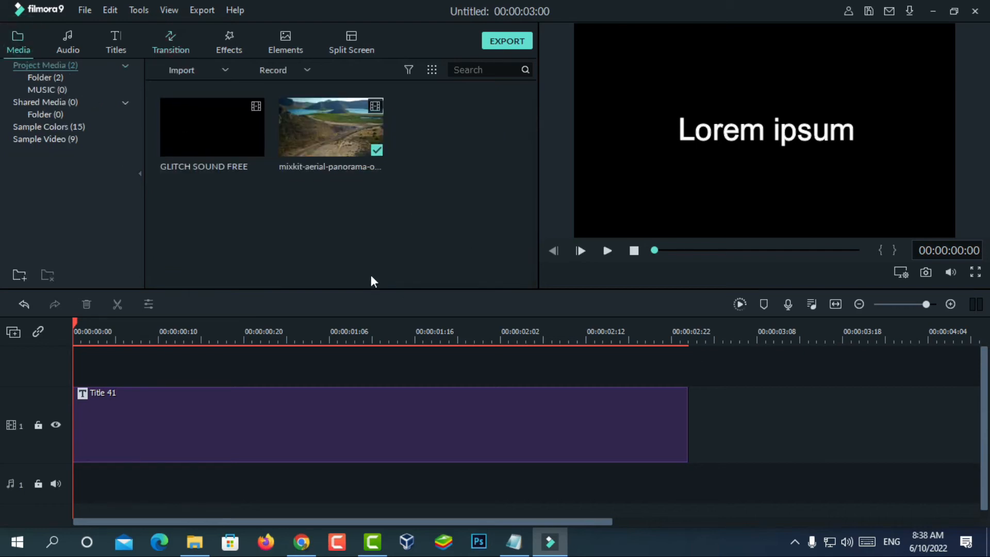
- Replace the title's text with GLITCH in the advanced text editor and set the font size to 105
double_click(389, 425)
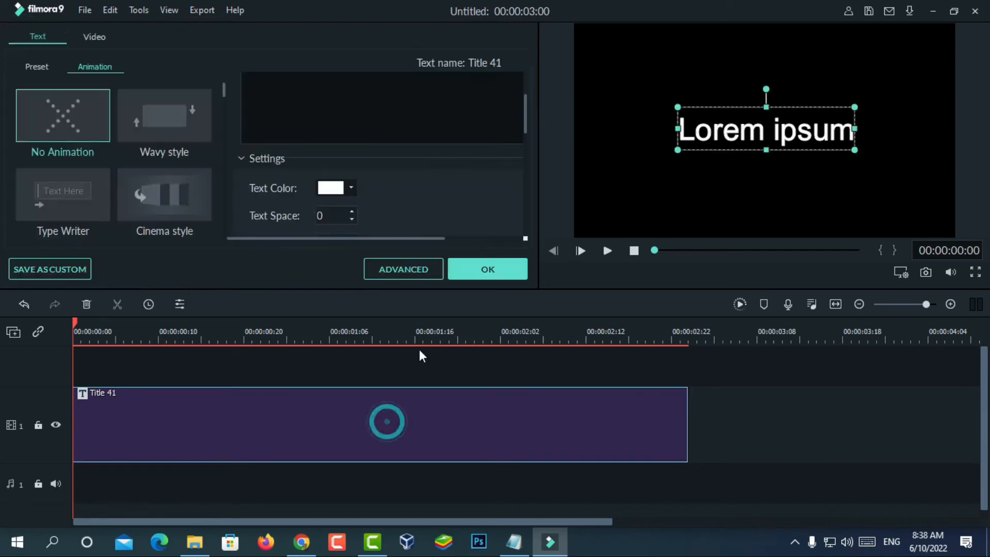
left_click(406, 270)
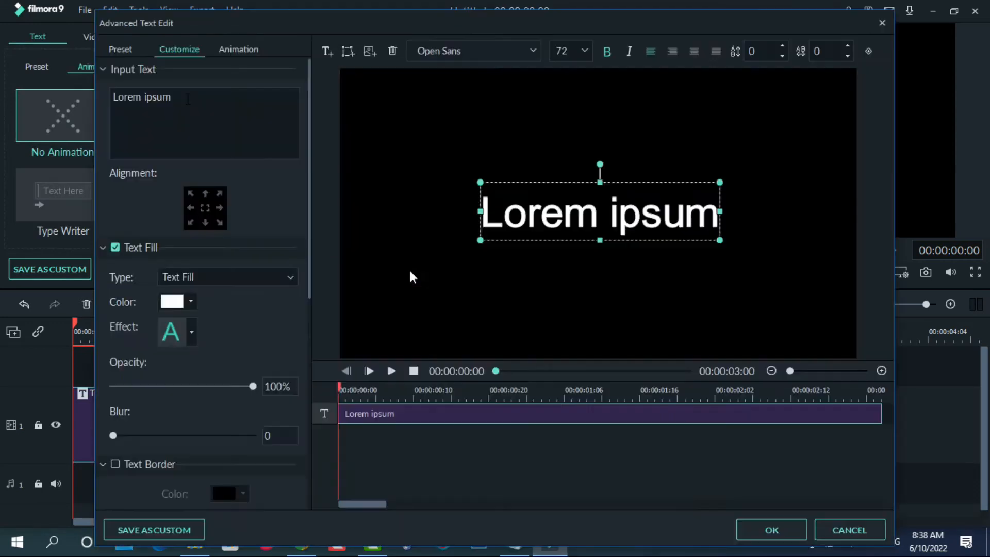
triple_click(188, 98)
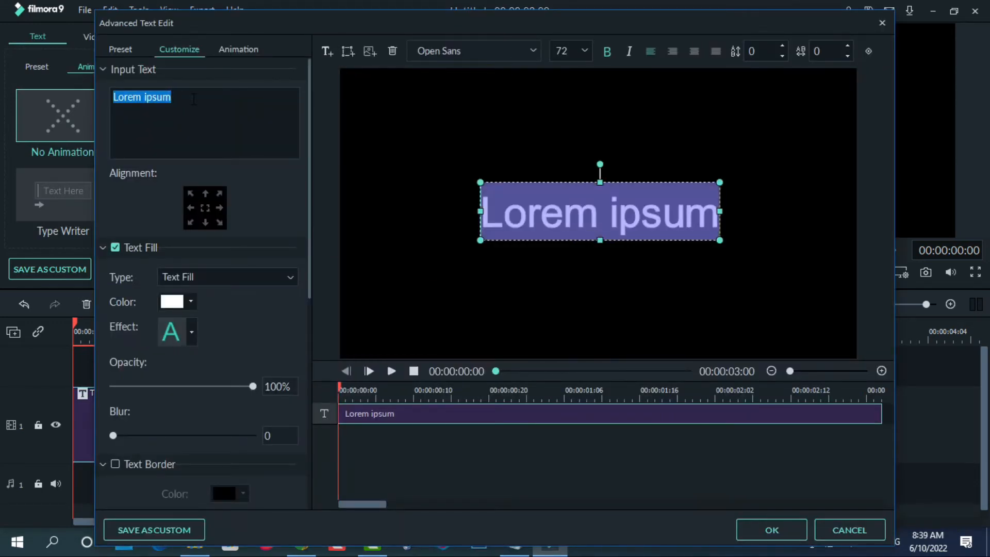
type("GL")
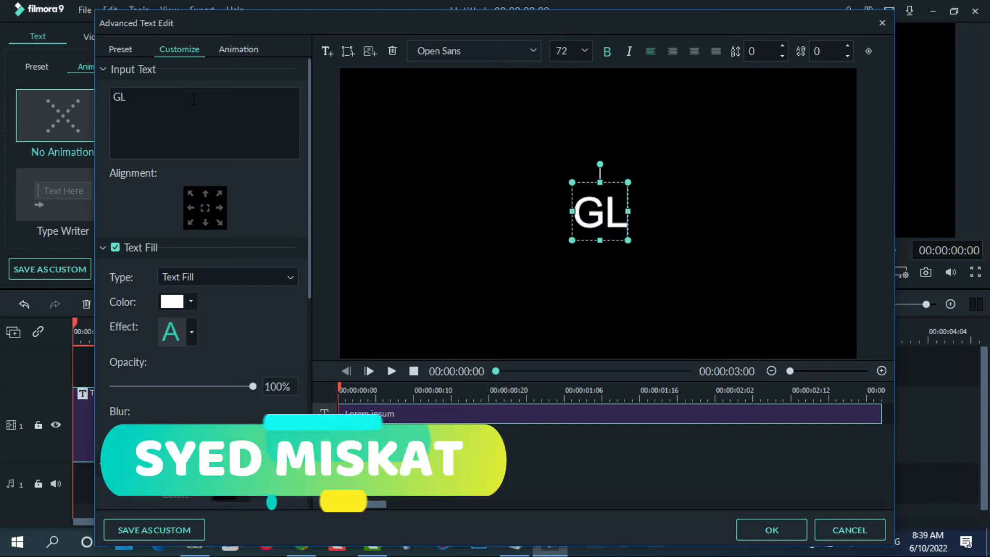
type("ITCH")
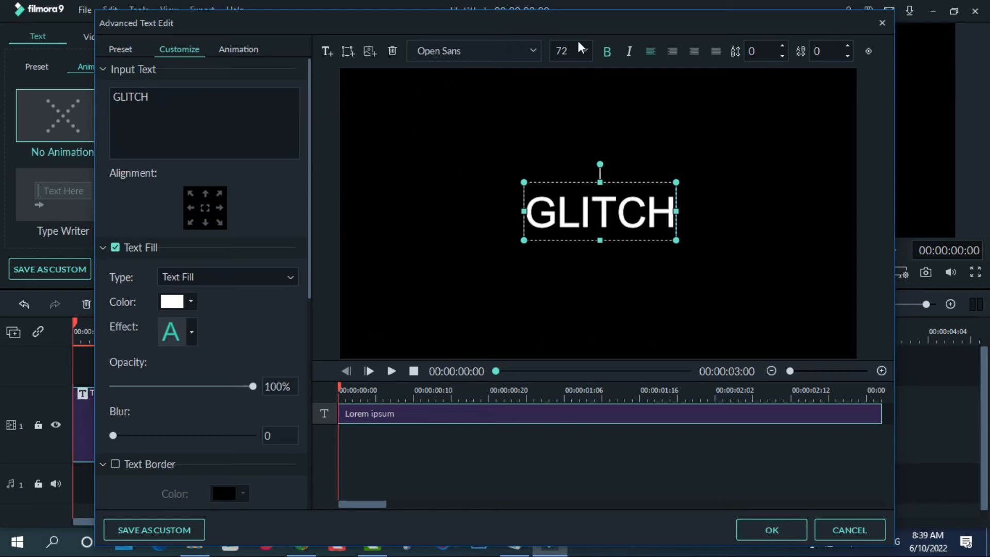
left_click(589, 49)
left_click(576, 123)
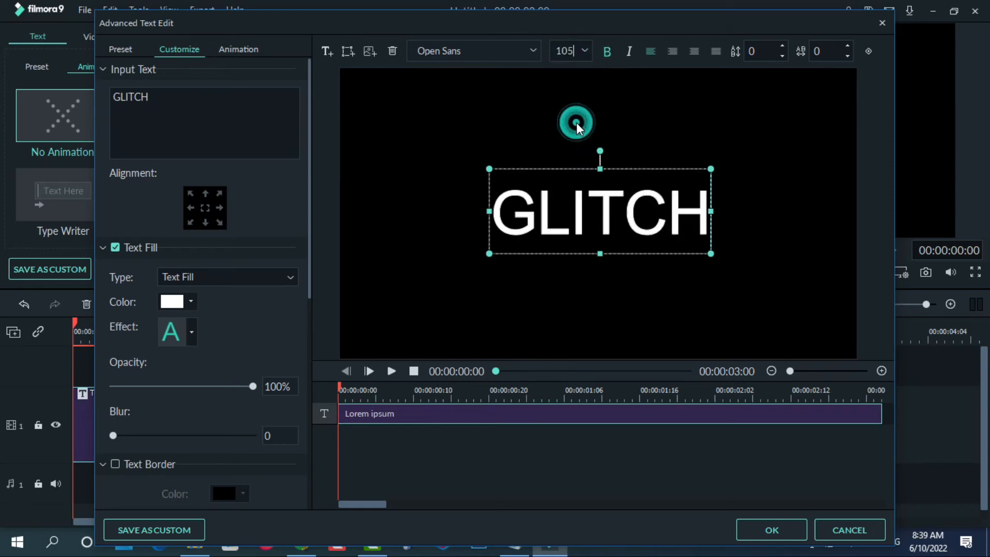
- Try out fonts on the GLITCH text, choose Patua One and accept the advanced text edit
left_click(498, 44)
type("Raleway Black")
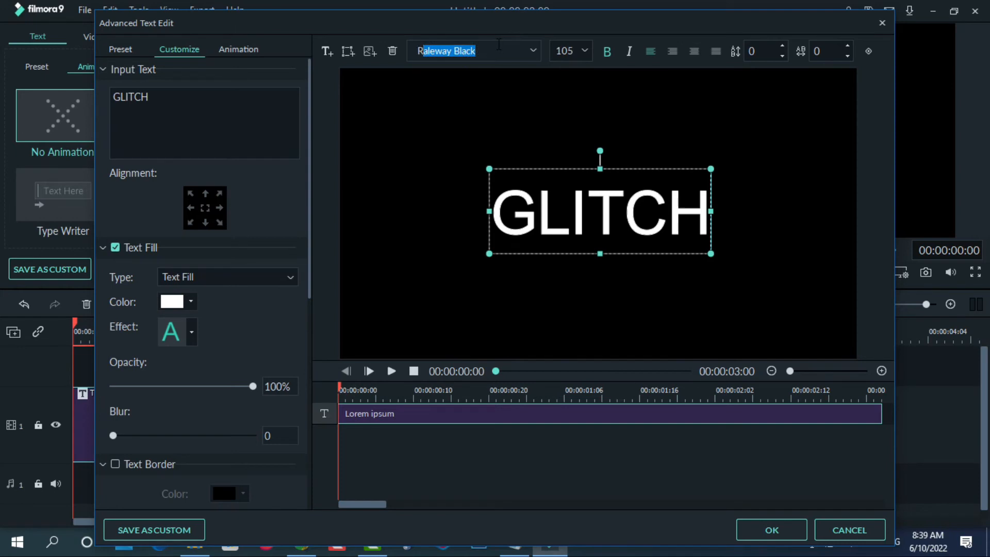
scroll(498, 44, "up", 5)
type("RU")
key("BackSpace")
key("BackSpace")
type("A")
key("BackSpace")
key("BackSpace")
left_click(533, 50)
key("Up")
key("Up")
key("Up")
key("Up")
key("Up")
key("Up")
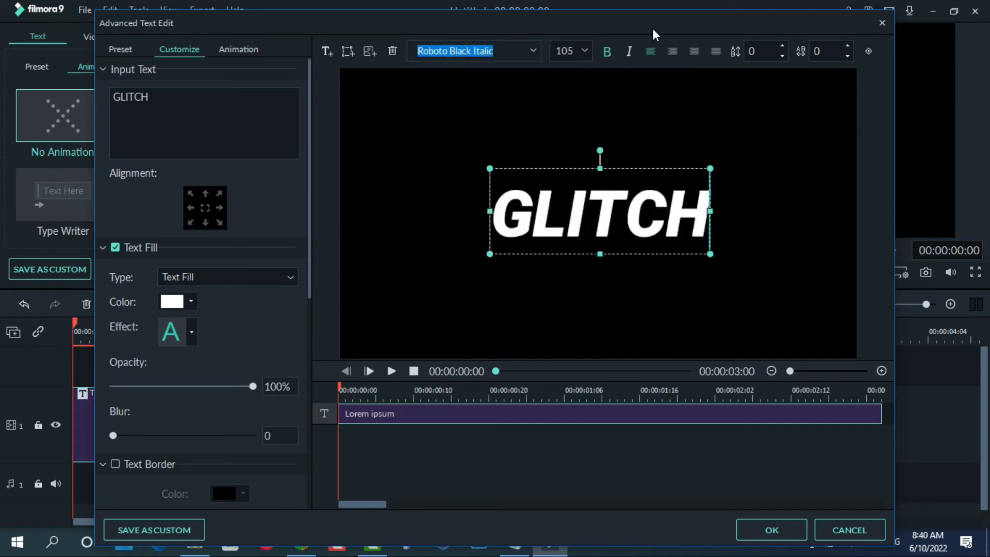
key("Up")
key("Up")
key("Up")
key("Up")
key("Up")
key("Up")
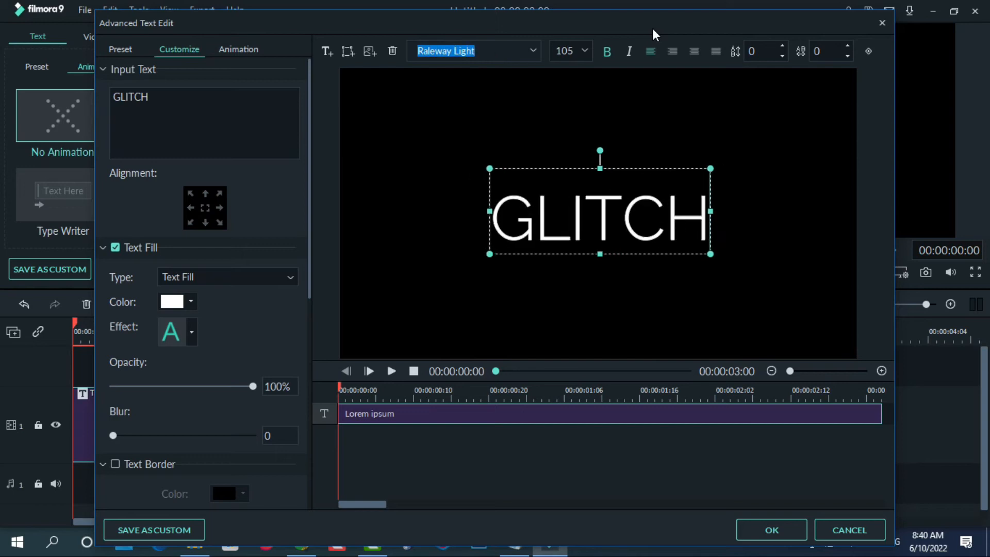
key("Up")
key("Up")
key("Up")
key("Up")
key("Up")
key("Up")
key("Up")
key("Up")
key("Up")
key("Up")
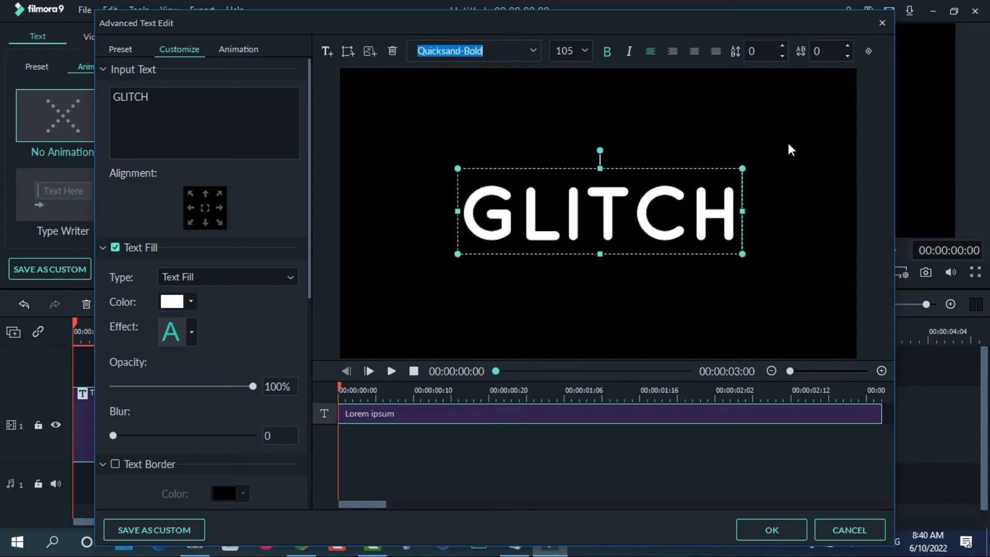
key("Up")
key("Up")
key("Up")
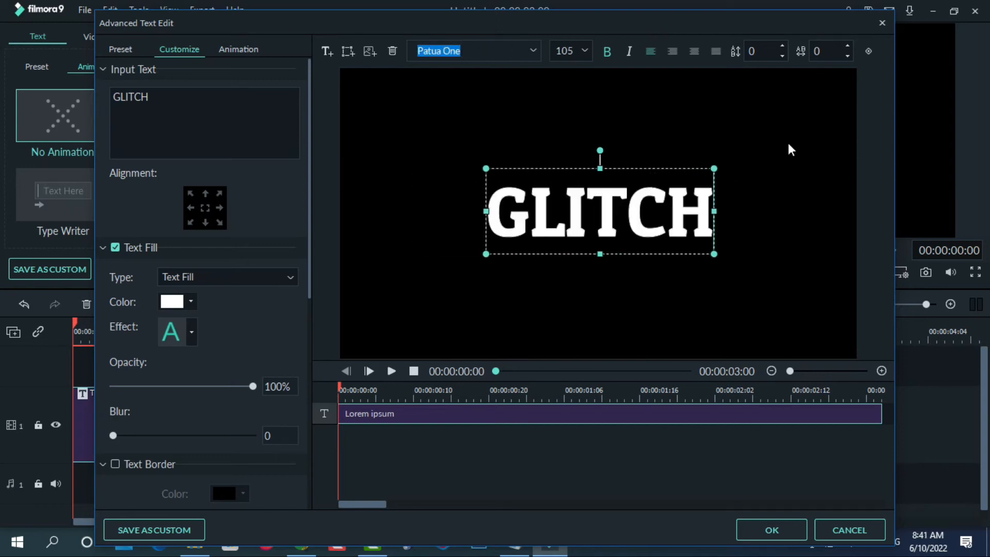
left_click(770, 530)
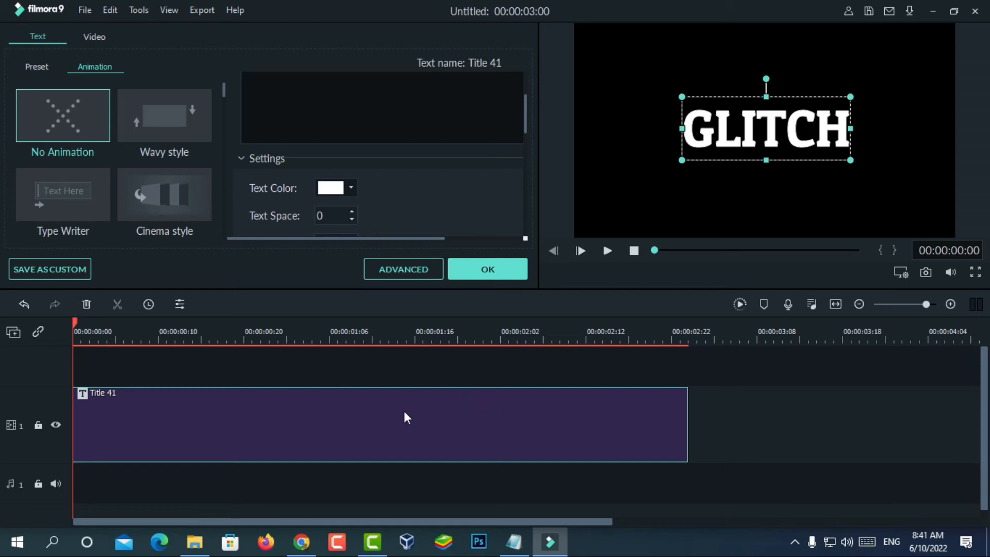
- Play the GLITCH title to check it and return the playhead to the start of the timeline
key("space")
key("space")
left_click_drag(314, 312, 77, 340)
left_click(177, 360)
right_click(165, 415)
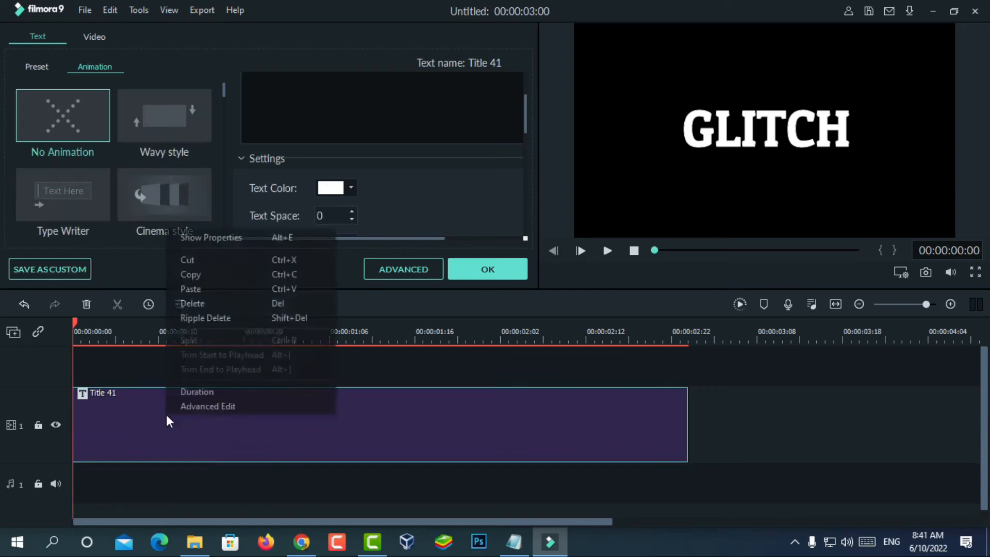
left_click(125, 410)
right_click(183, 416)
left_click(39, 425)
right_click(128, 420)
left_click(39, 425)
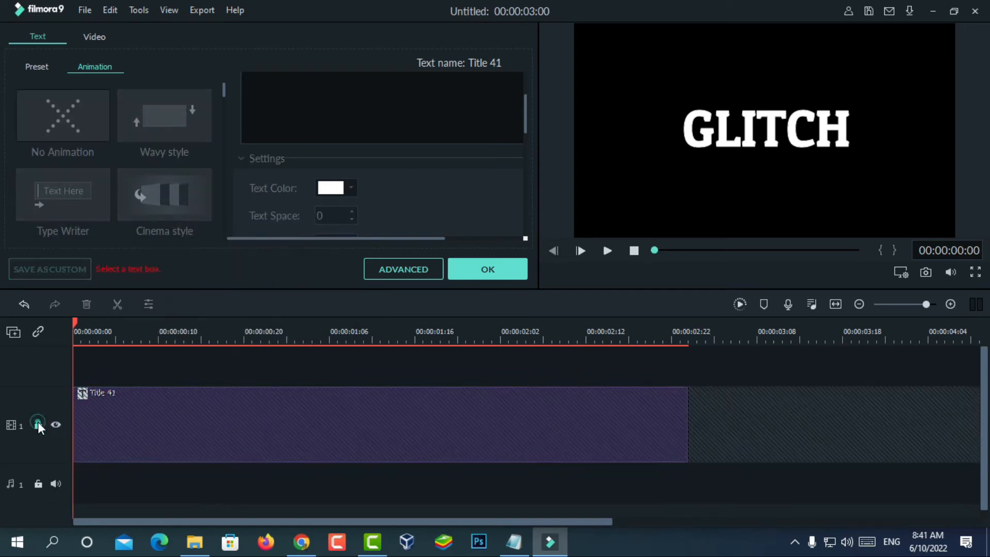
left_click(42, 425)
- Copy the GLITCH title clip and place the duplicate on video track 2, aligned directly above the original
right_click(170, 426)
left_click(201, 285)
right_click(118, 418)
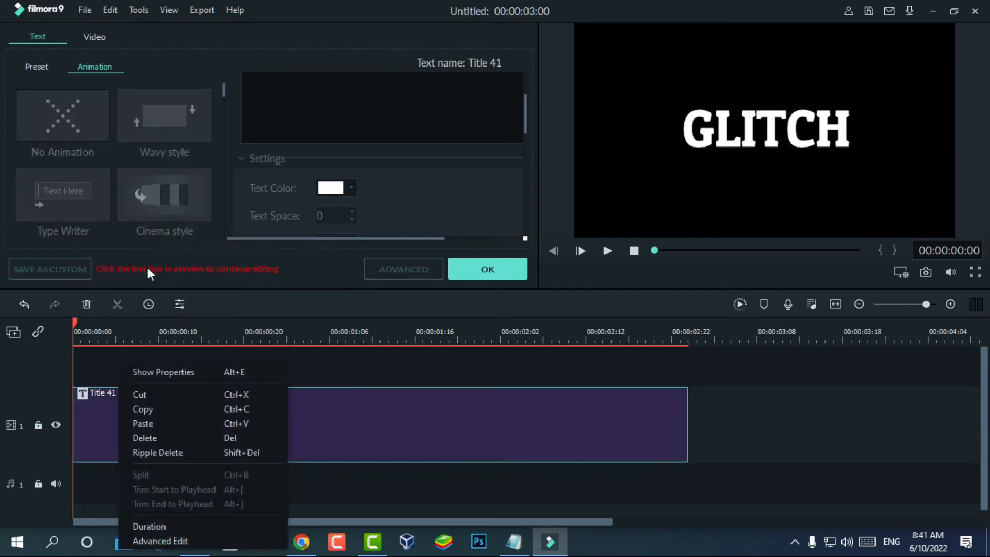
left_click(147, 414)
right_click(120, 373)
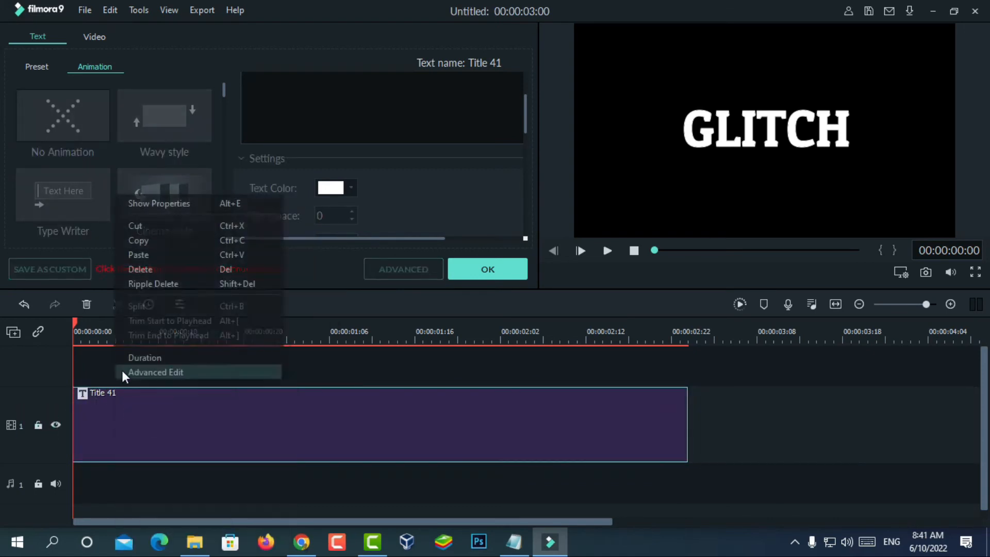
left_click(138, 255)
left_click_drag(802, 435, 166, 385)
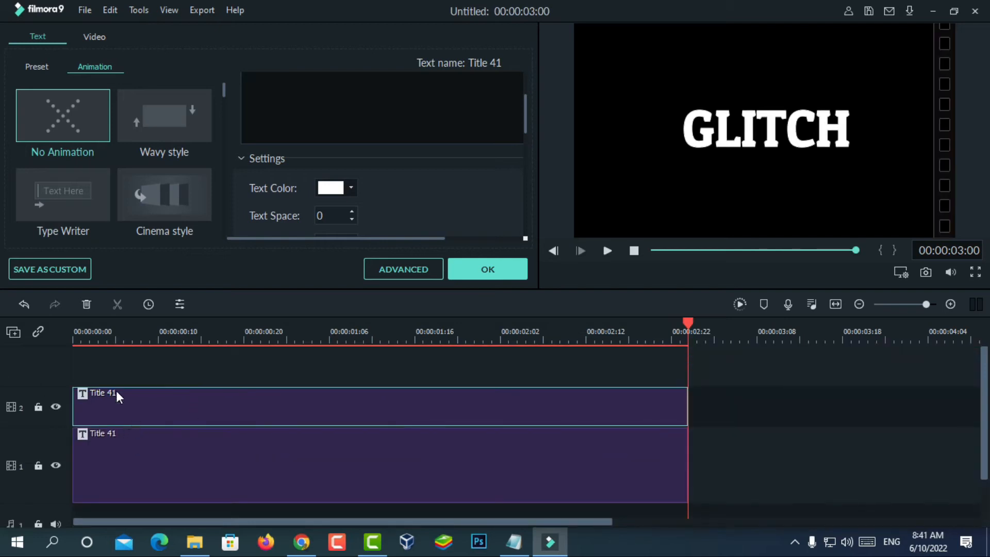
- Set the text fill colour of the GLITCH title on video track 1 to black and accept the advanced text edit
left_click(215, 481)
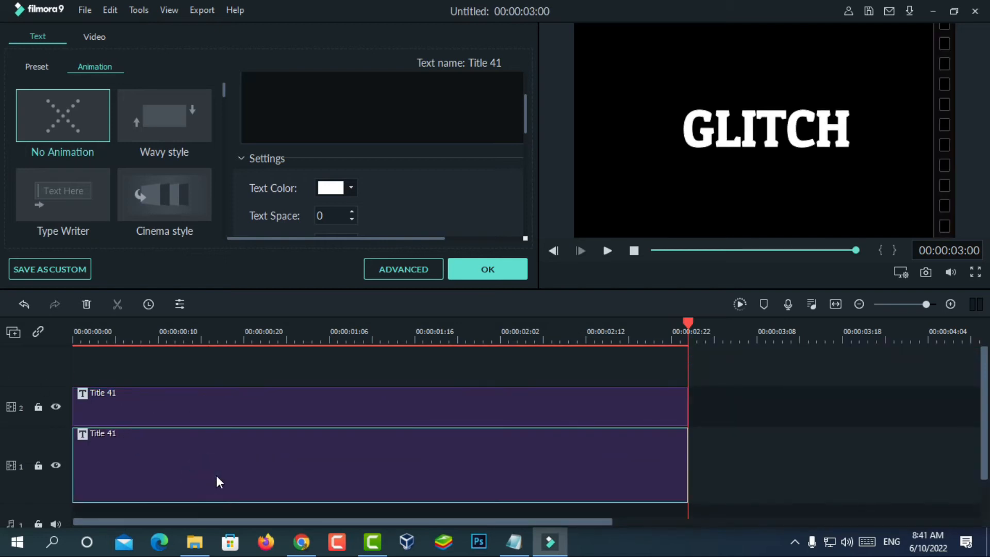
left_click(354, 188)
left_click(354, 187)
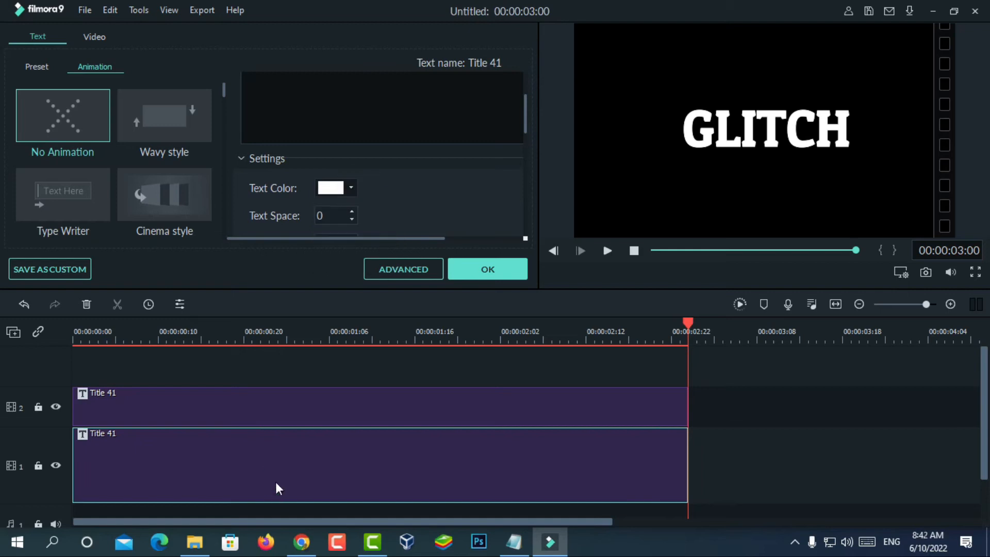
left_click(413, 275)
left_click(191, 300)
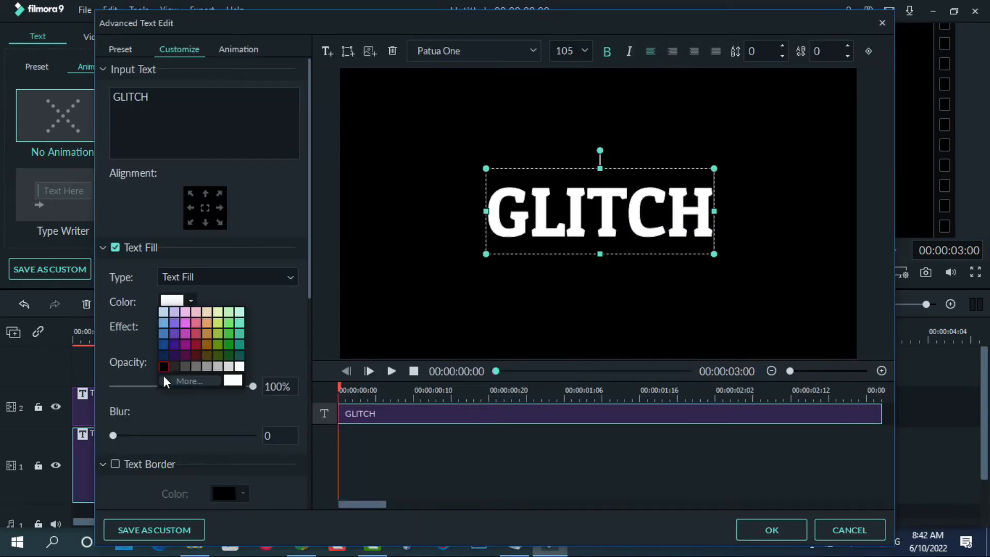
left_click(165, 364)
left_click(773, 529)
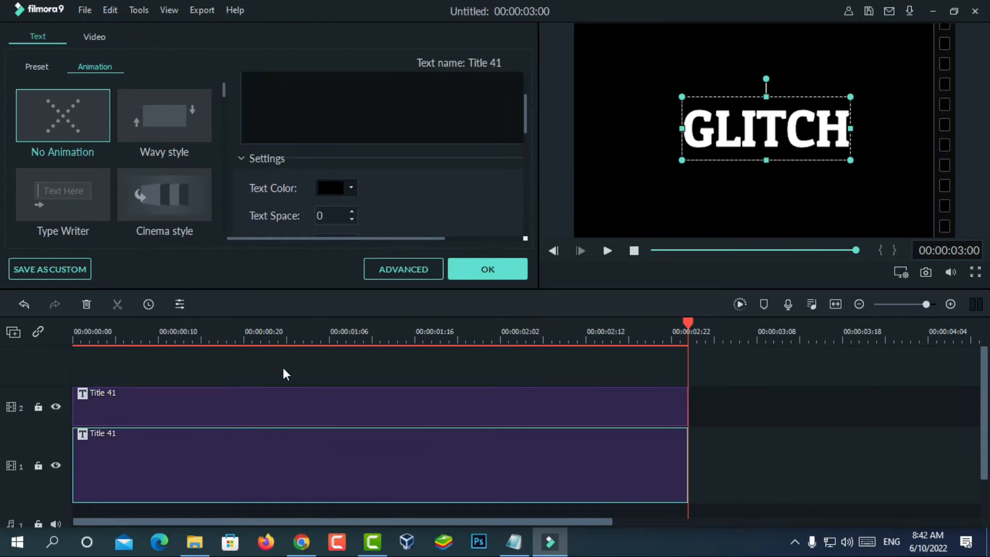
left_click_drag(285, 366, 797, 463)
left_click(797, 464)
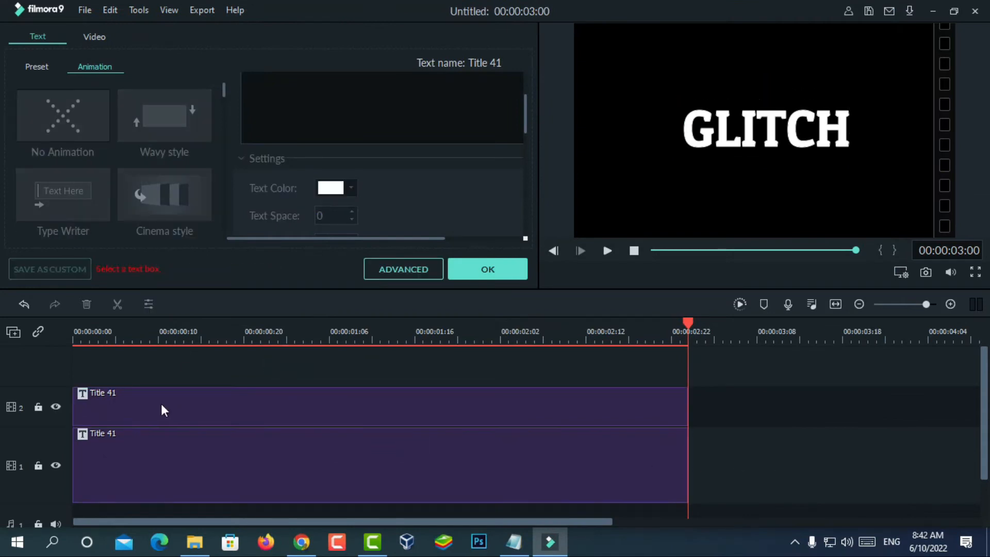
- Split the GLITCH title on video track 2 at 00:00:02:00 and close the title's text settings
left_click(142, 335)
left_click(416, 337)
left_click(466, 337)
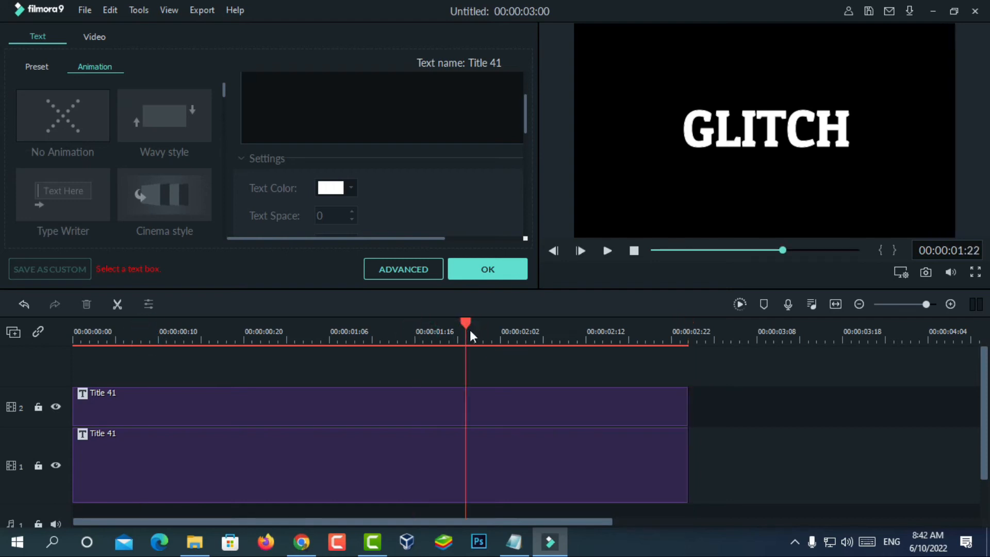
left_click(482, 332)
left_click(353, 400)
left_click(118, 305)
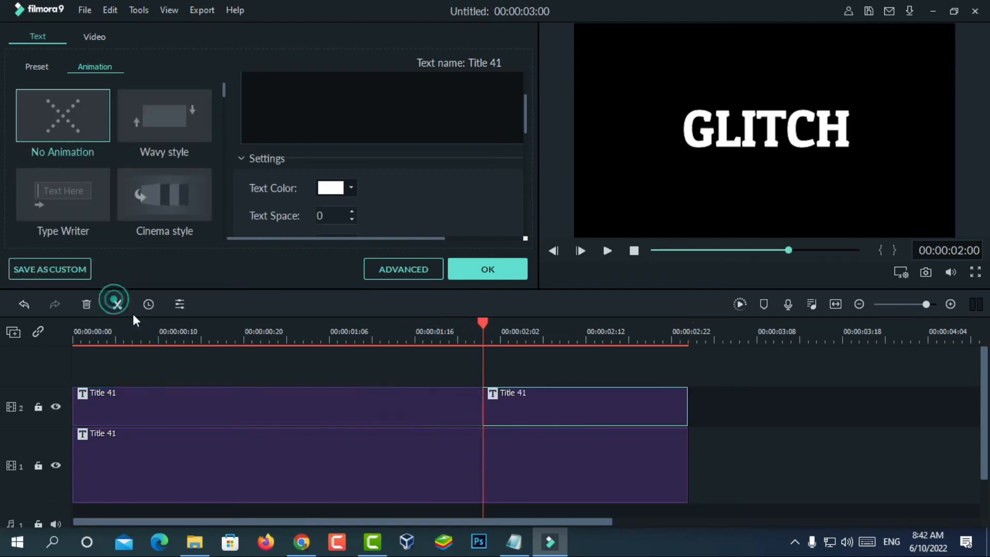
left_click(503, 266)
left_click(310, 355)
- Apply the Deposit Up transition to the first part of the split title on video track 2 and play it
left_click_drag(484, 323, 398, 365)
left_click(298, 397)
left_click(161, 44)
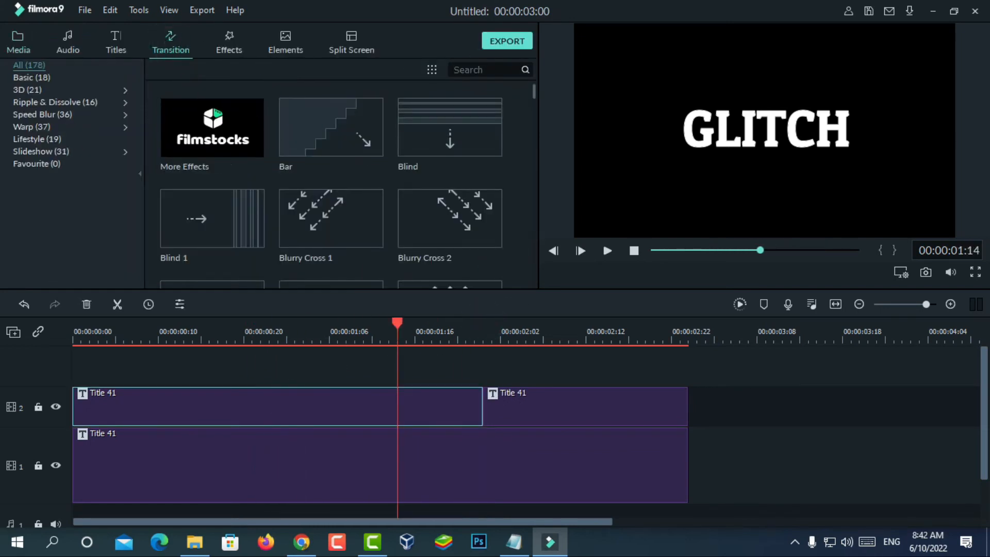
type("DE")
left_click_drag(198, 123, 268, 405)
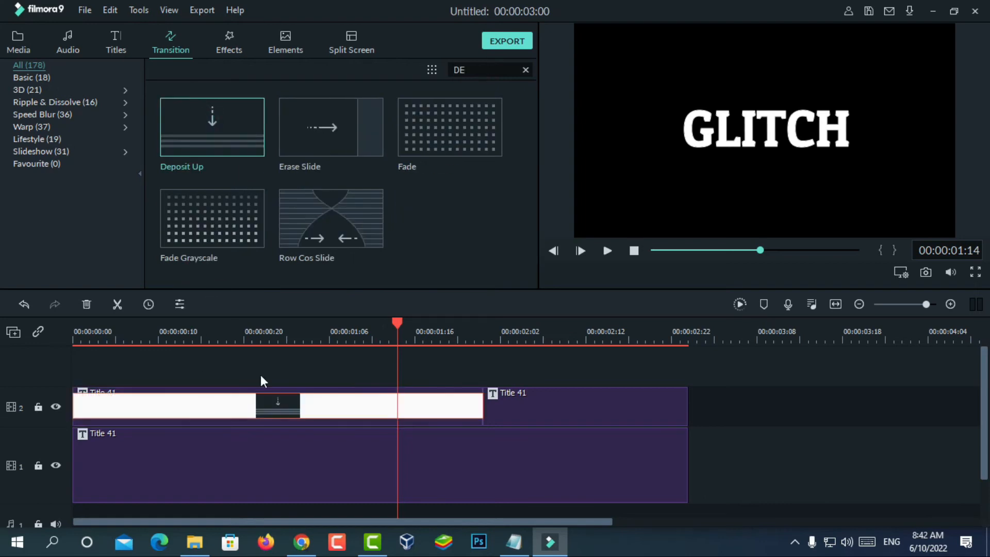
left_click(608, 250)
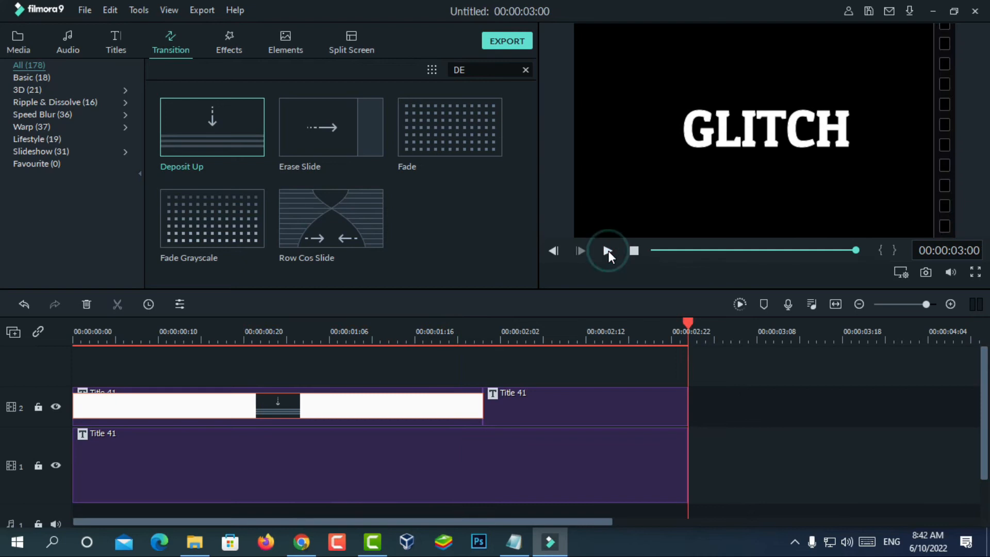
left_click(737, 475)
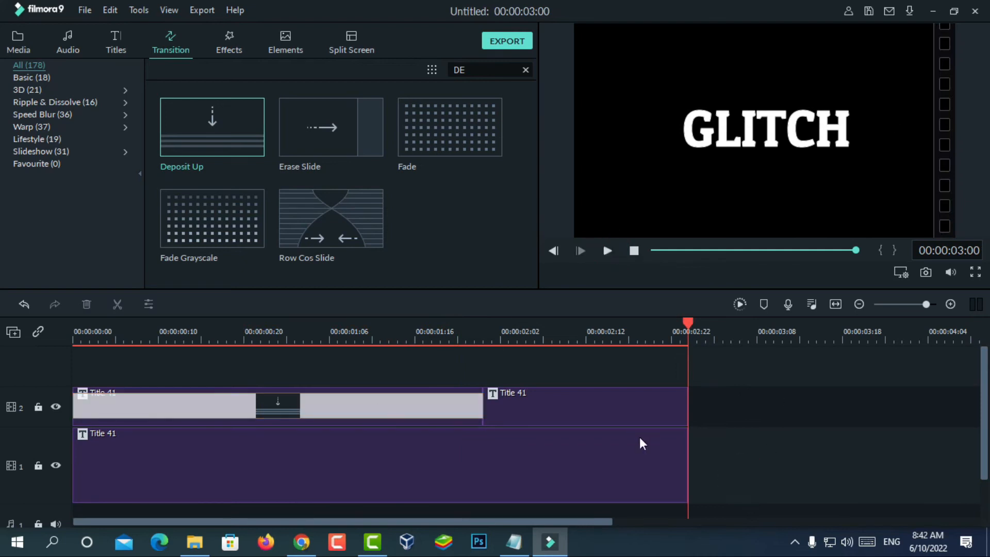
- Export the project to the computer as an MP4 named GLITCH TEXT
left_click(514, 41)
double_click(521, 152)
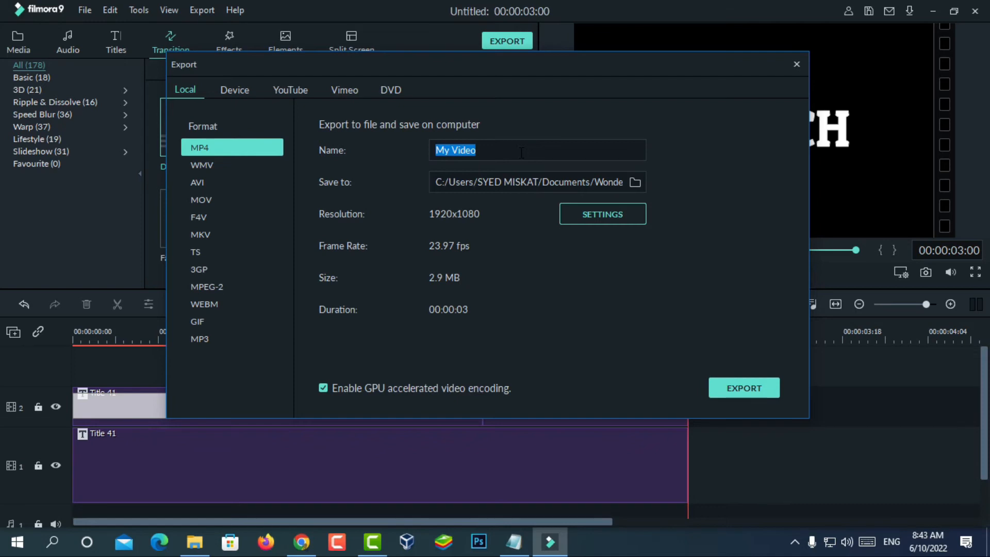
type("gLITCH TEXT")
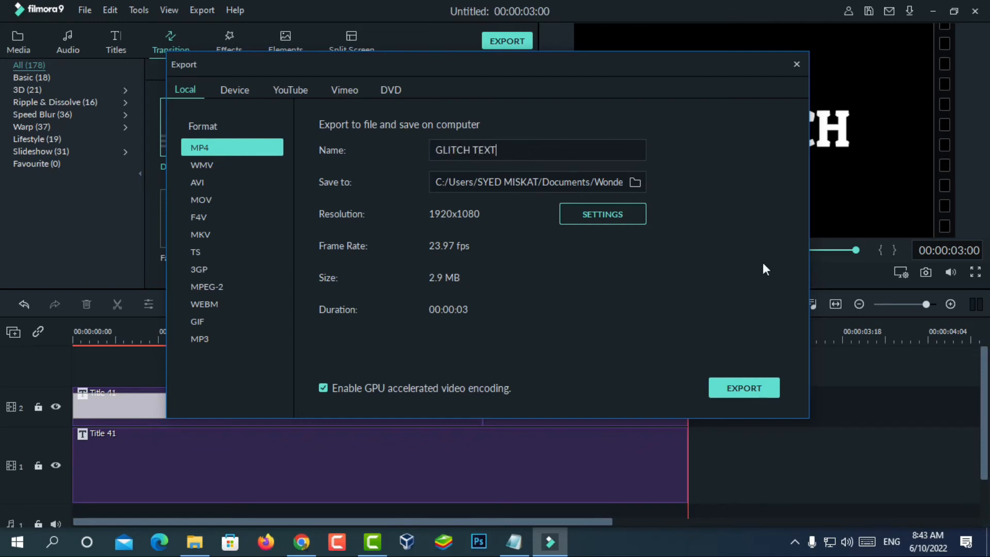
left_click(763, 394)
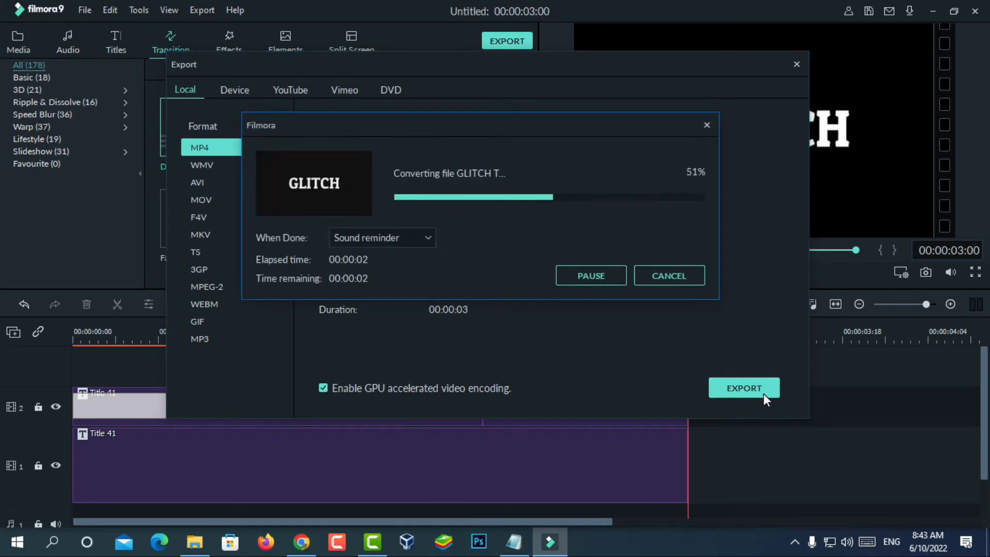
left_click(583, 269)
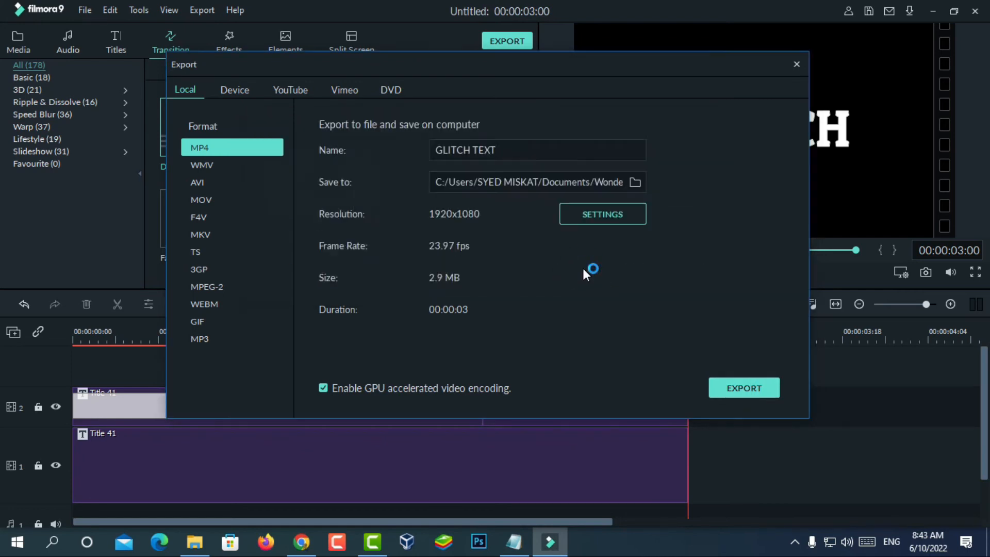
- Import the exported GLITCH TEXT.mp4 from the Output folder into the project media
left_click(19, 39)
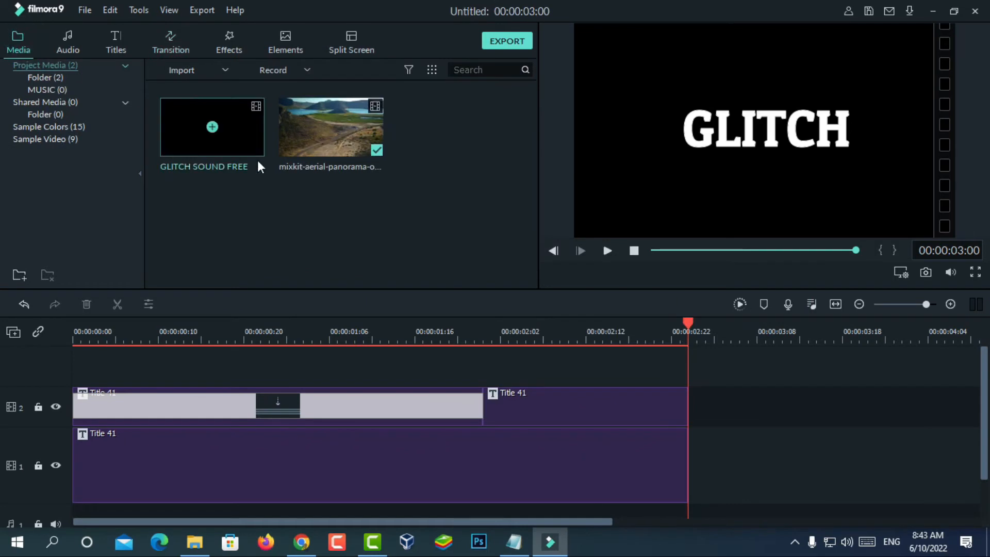
right_click(305, 211)
left_click(352, 229)
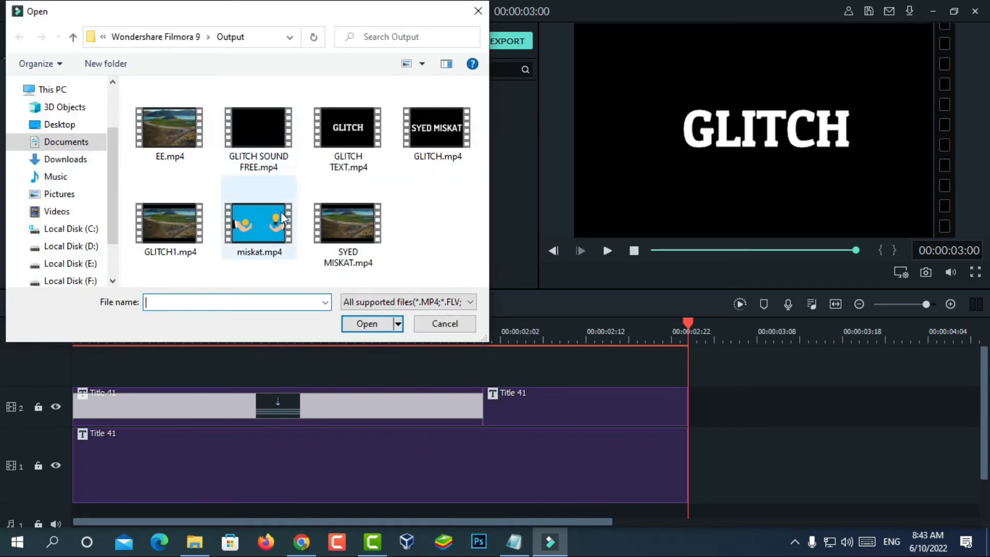
left_click(364, 132)
left_click(372, 323)
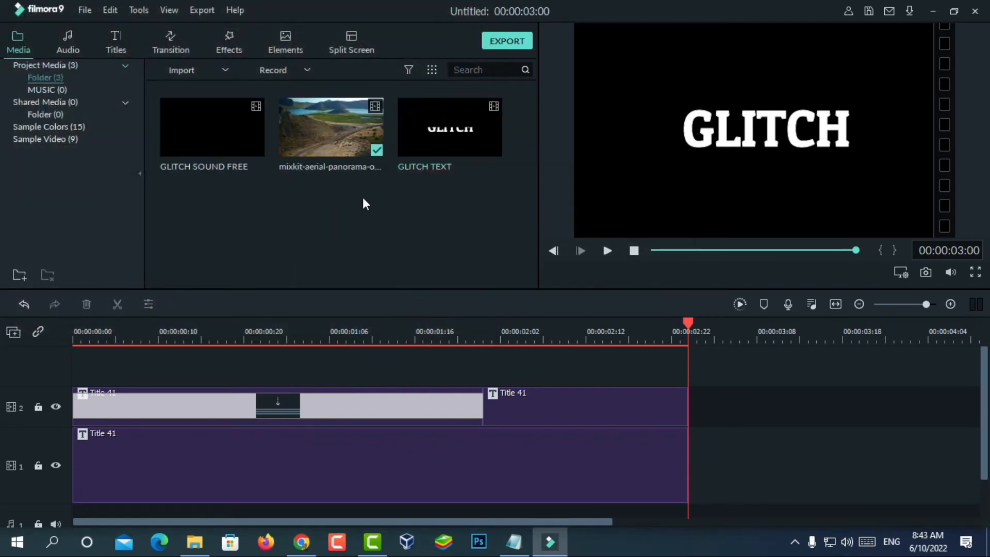
left_click(447, 116)
- Replace all title clips on the timeline with the GLITCH TEXT video at the start of video track 1 and play it
left_click_drag(727, 470, 225, 398)
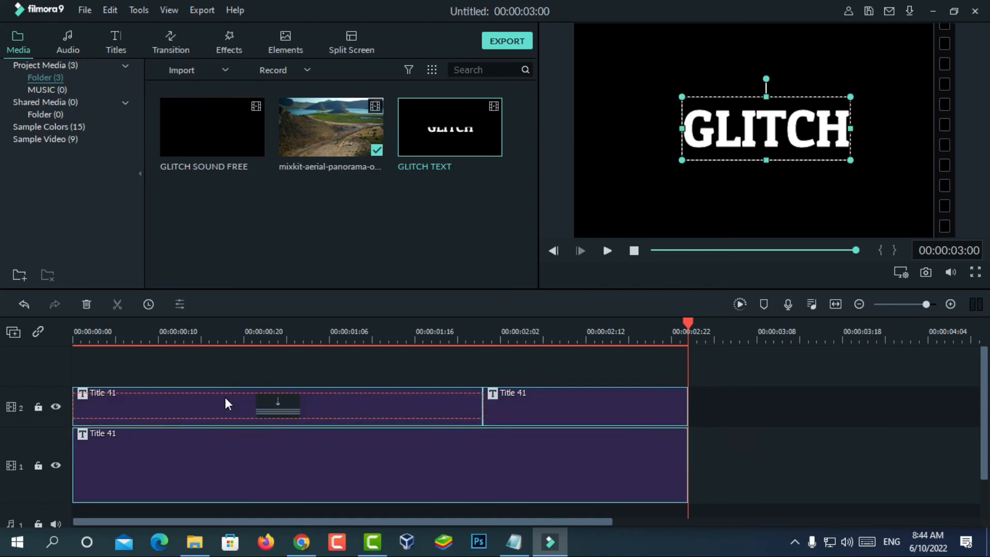
key("Delete")
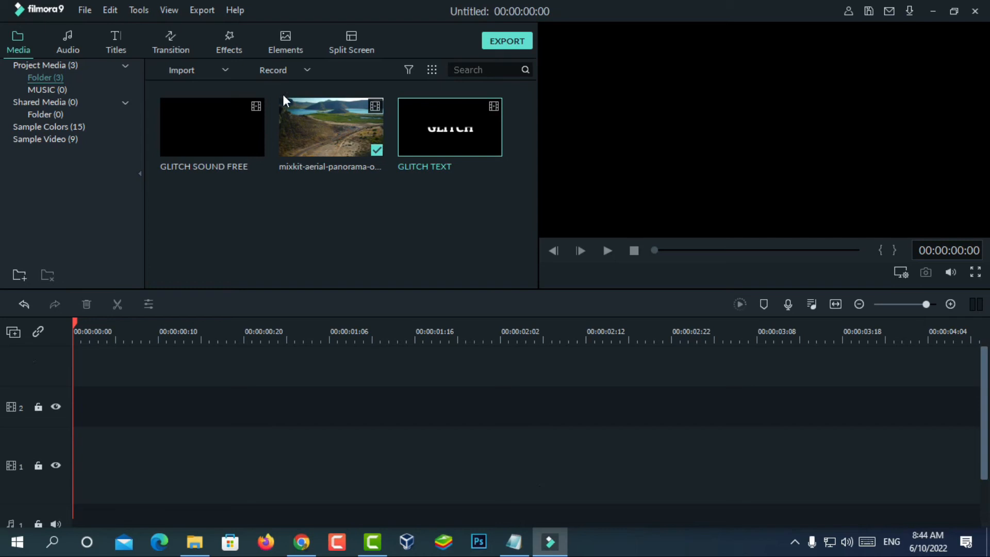
left_click_drag(474, 137, 59, 441)
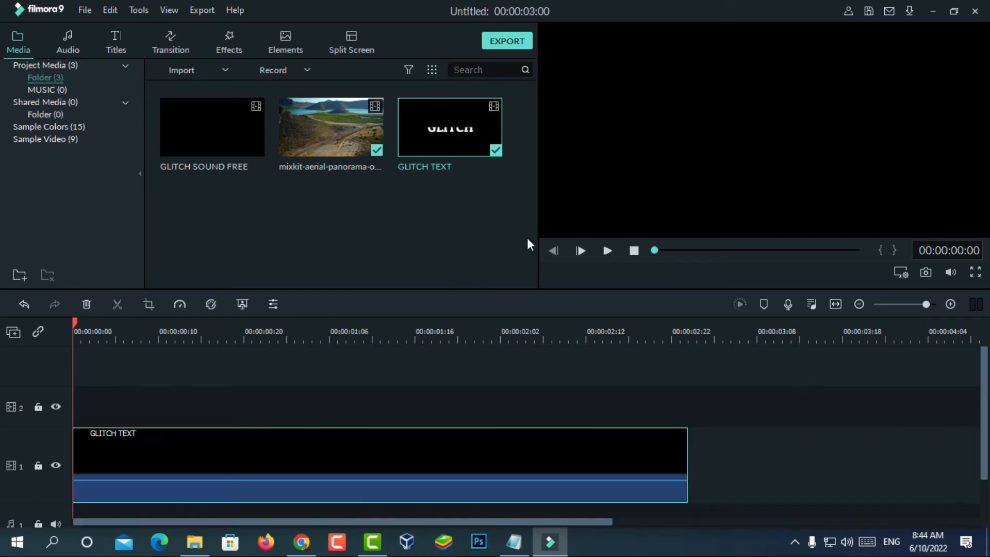
left_click(608, 251)
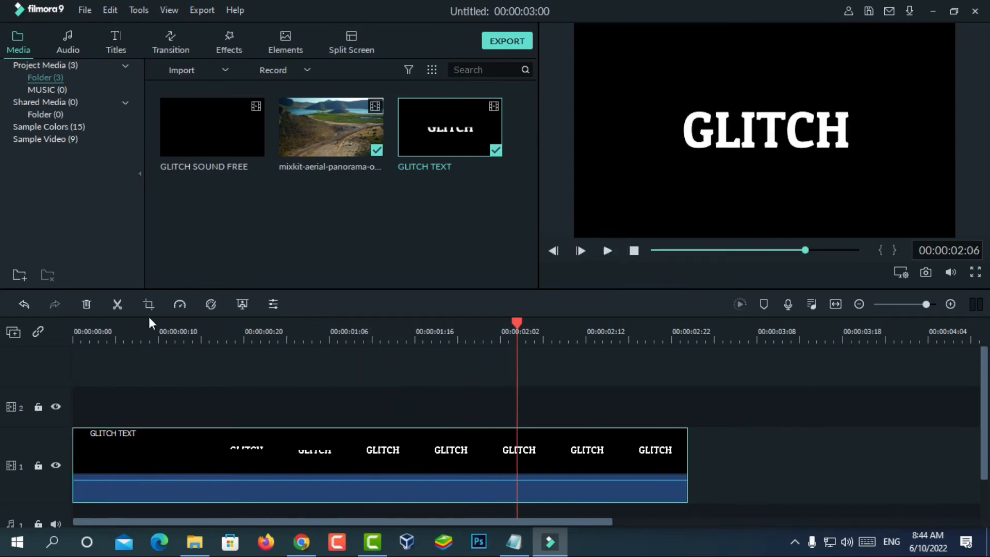
left_click(76, 332)
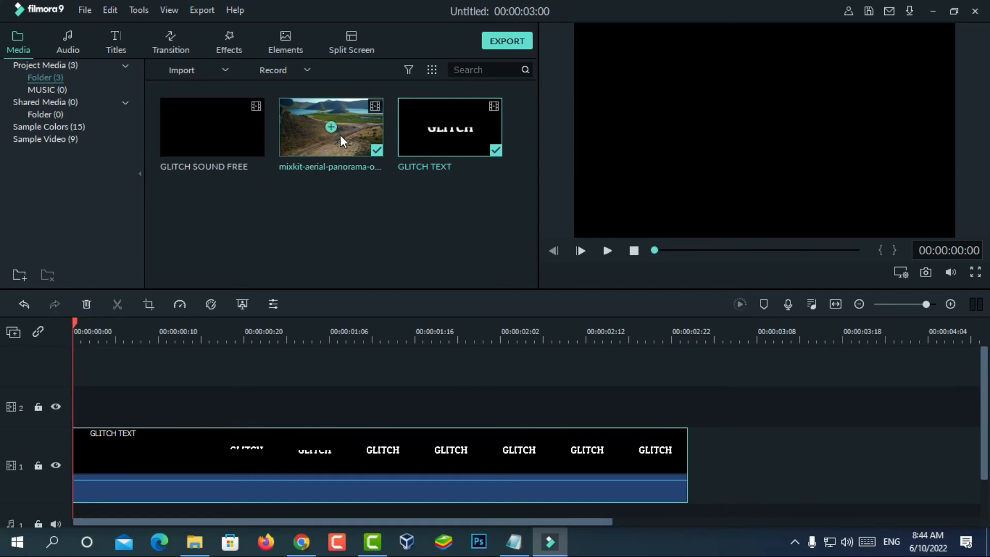
- Move the GLITCH TEXT clip up to video track 2 and place the aerial landscape video on track 1 beneath it
scroll(243, 447, "down", 1)
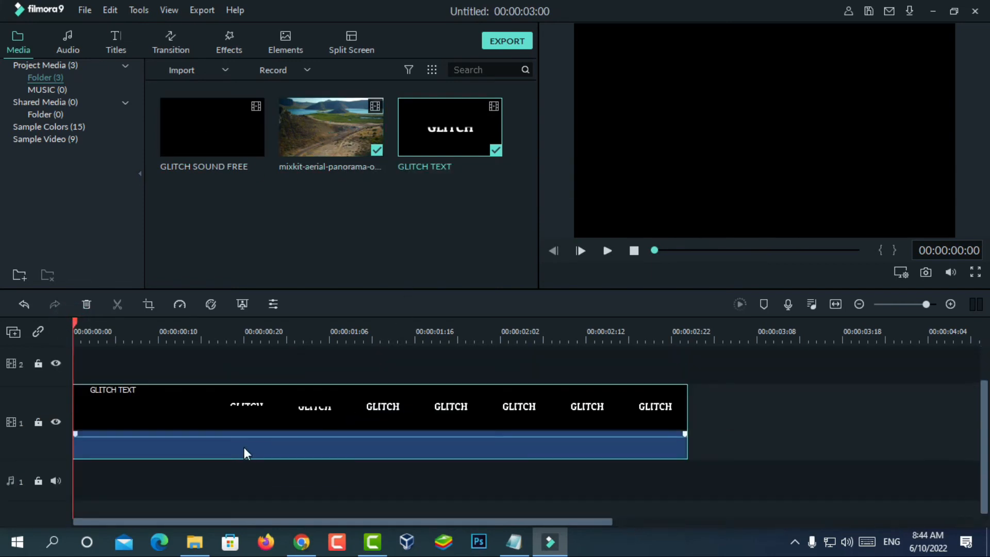
left_click_drag(259, 420, 258, 367)
left_click_drag(320, 138, 265, 464)
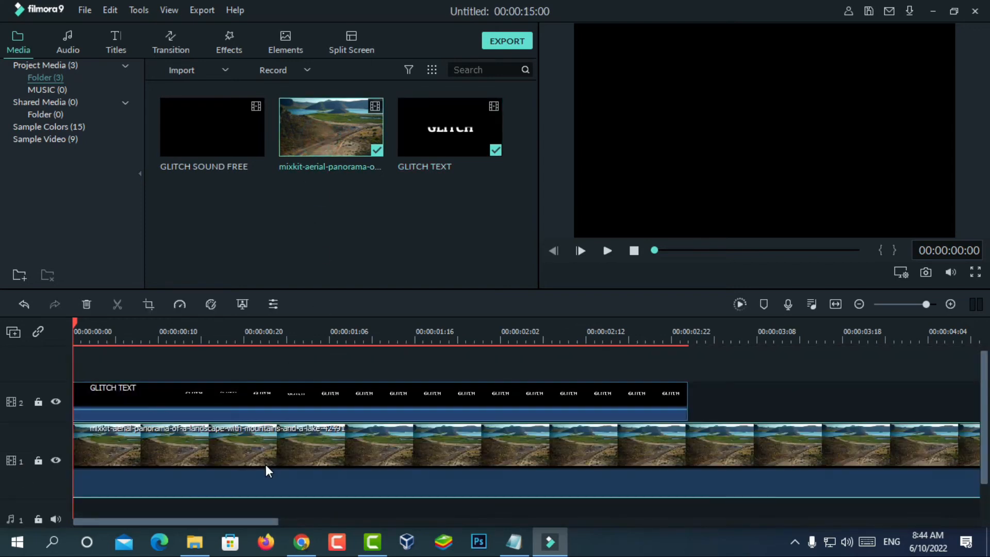
- Split the landscape clip at 00:00:03:00, delete the part beyond the GLITCH TEXT clip, and play the timeline from near the start
left_click(680, 330)
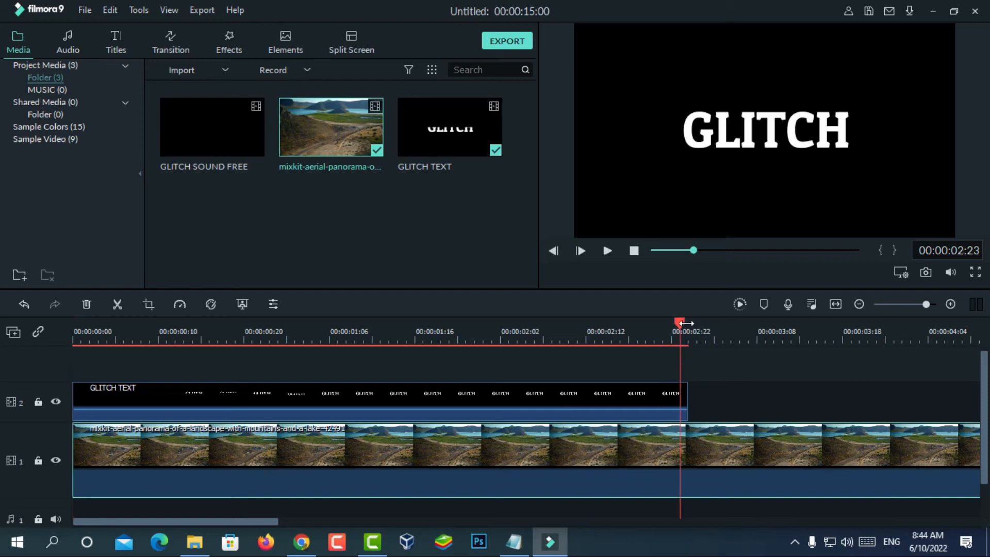
left_click(689, 327)
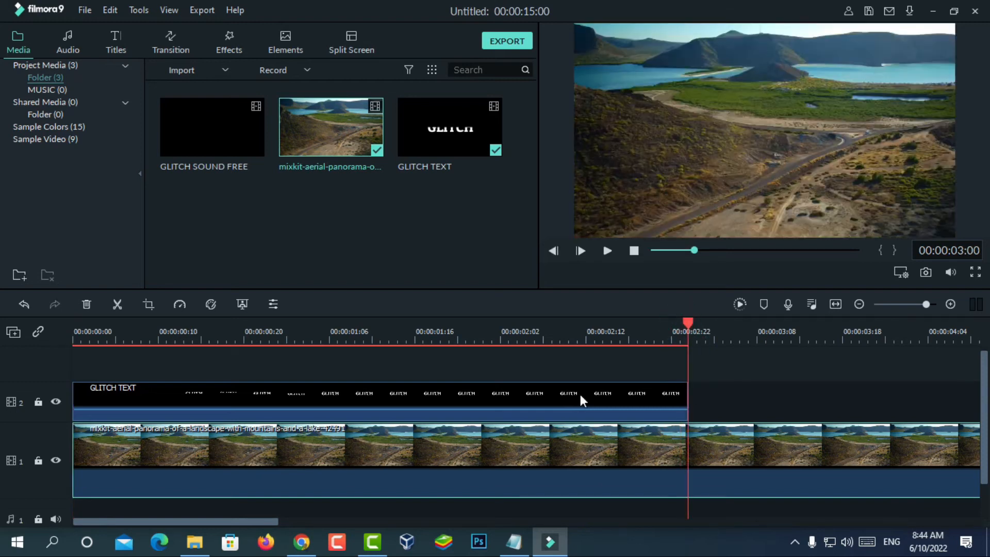
left_click(118, 304)
left_click(839, 414)
key("Delete")
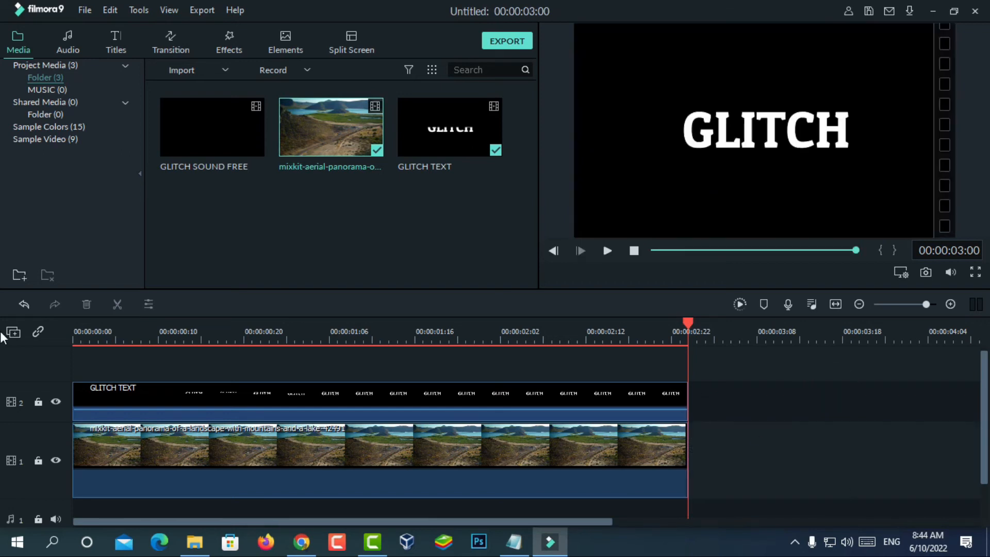
left_click(90, 331)
left_click(603, 252)
left_click(605, 251)
- Set the GLITCH TEXT clip's blending mode to Lighten, accept it, and play the composite from near the start
left_click(305, 391)
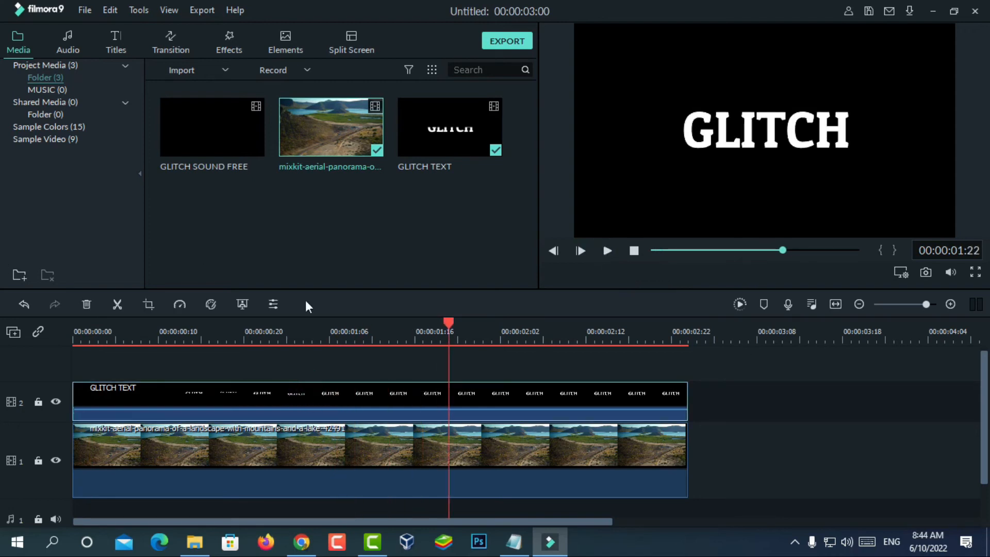
double_click(202, 392)
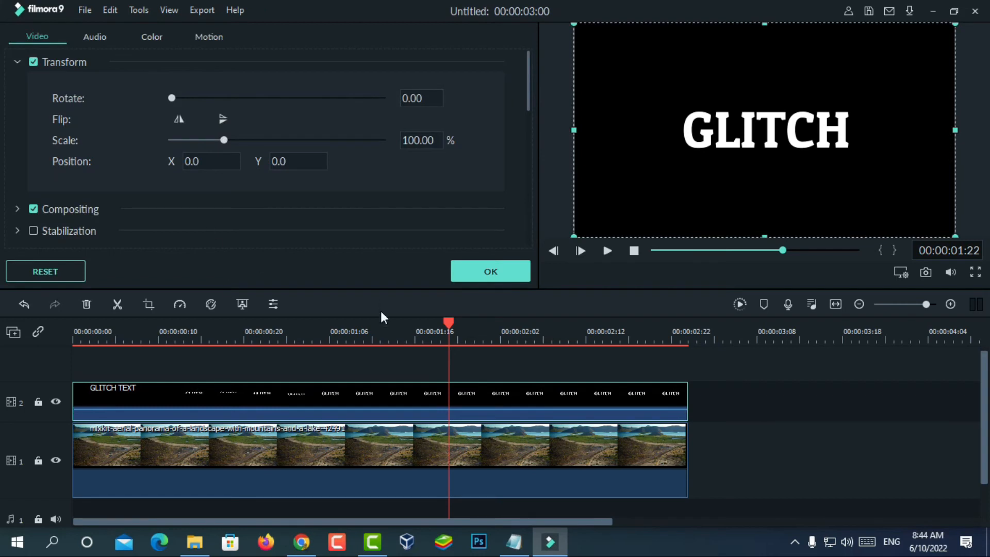
left_click(18, 61)
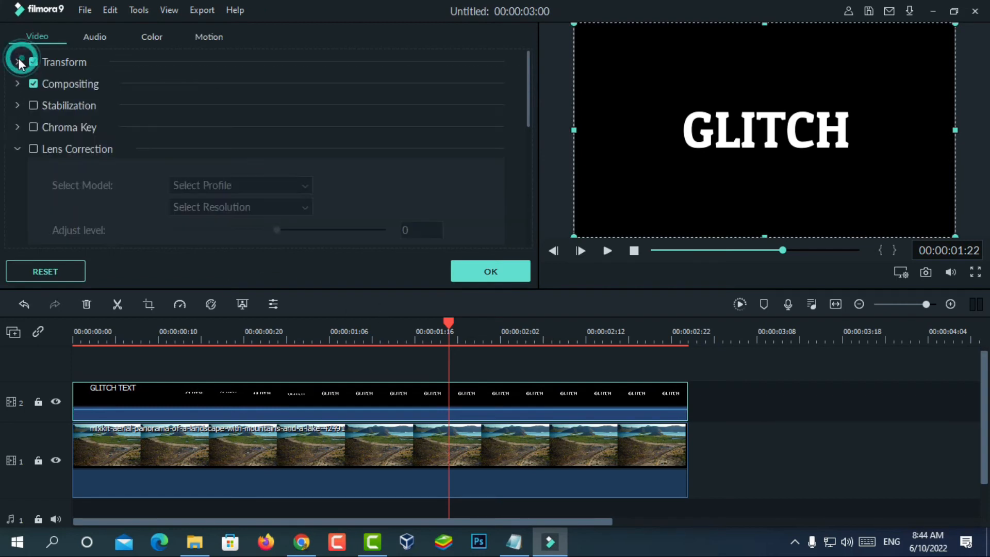
left_click(19, 83)
left_click(303, 124)
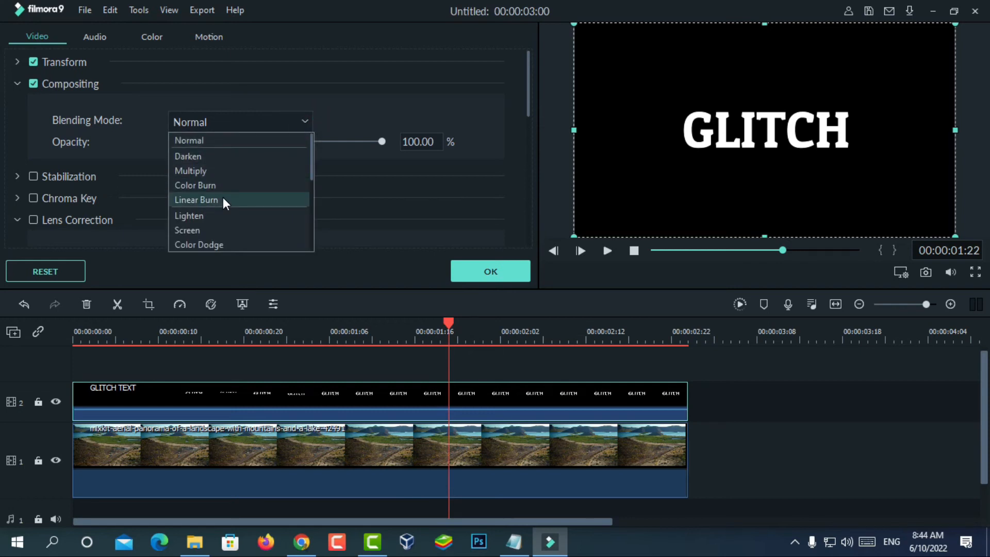
left_click(203, 214)
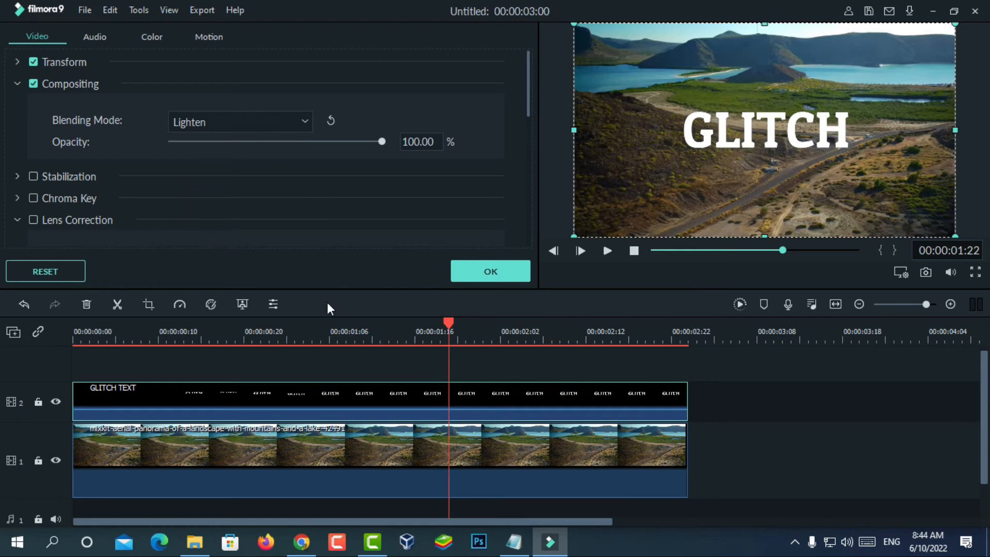
left_click(484, 273)
left_click_drag(449, 319, 66, 364)
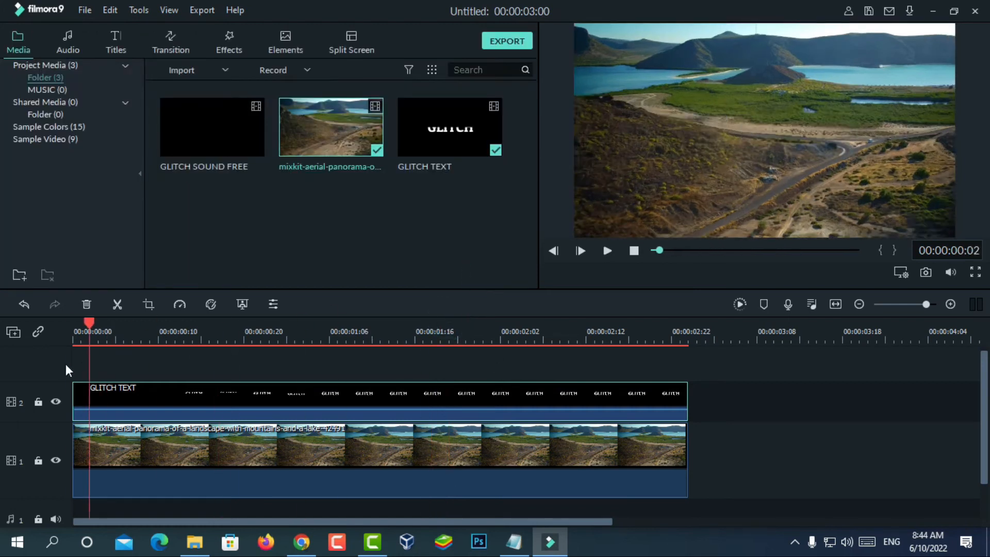
left_click(610, 249)
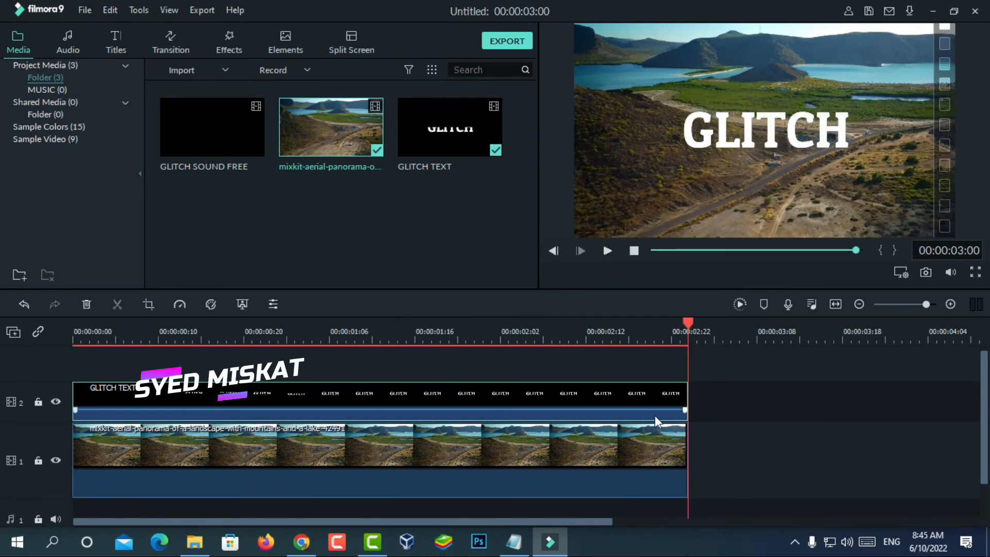
- Play the composite from near the start and split the GLITCH TEXT clip on track 2 at 00:00:02:00
left_click(542, 410)
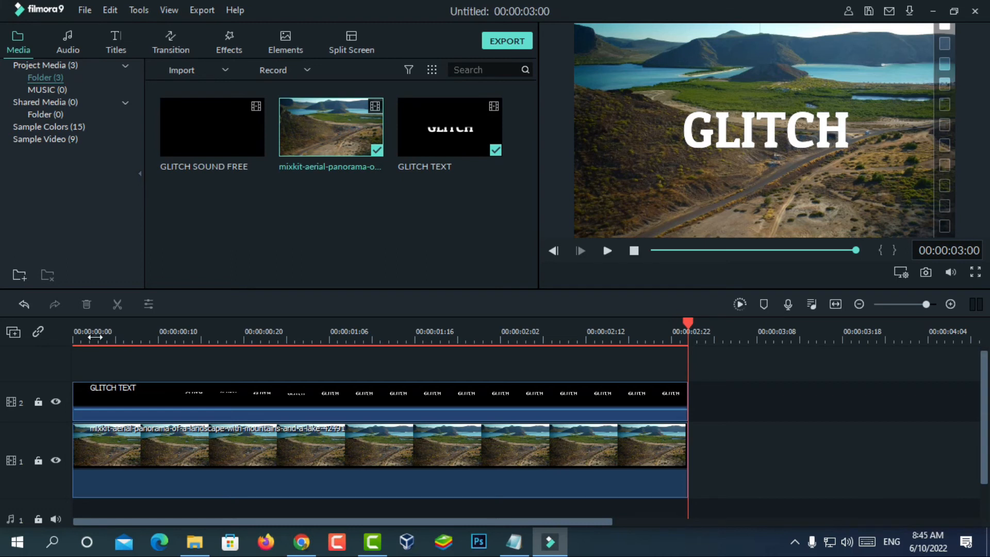
left_click(90, 337)
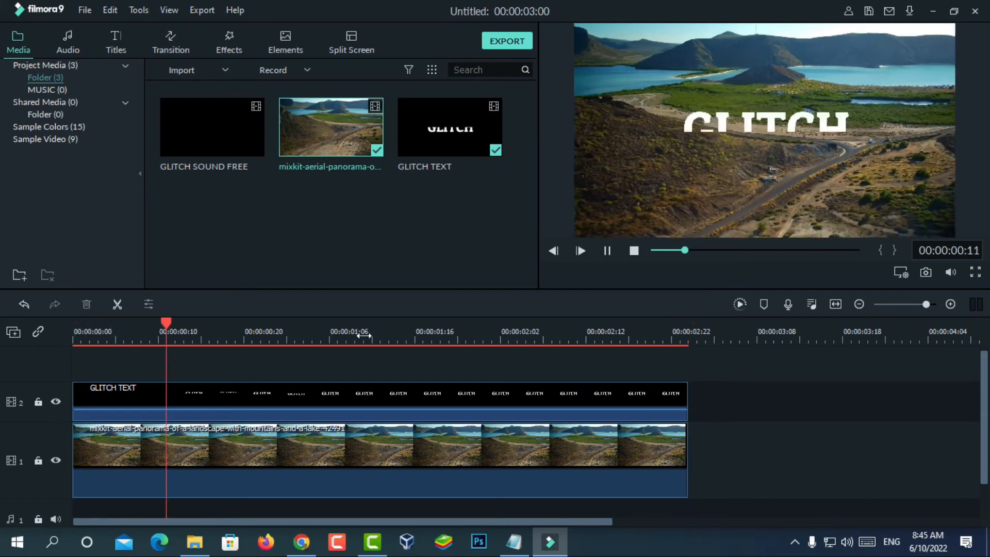
key("space")
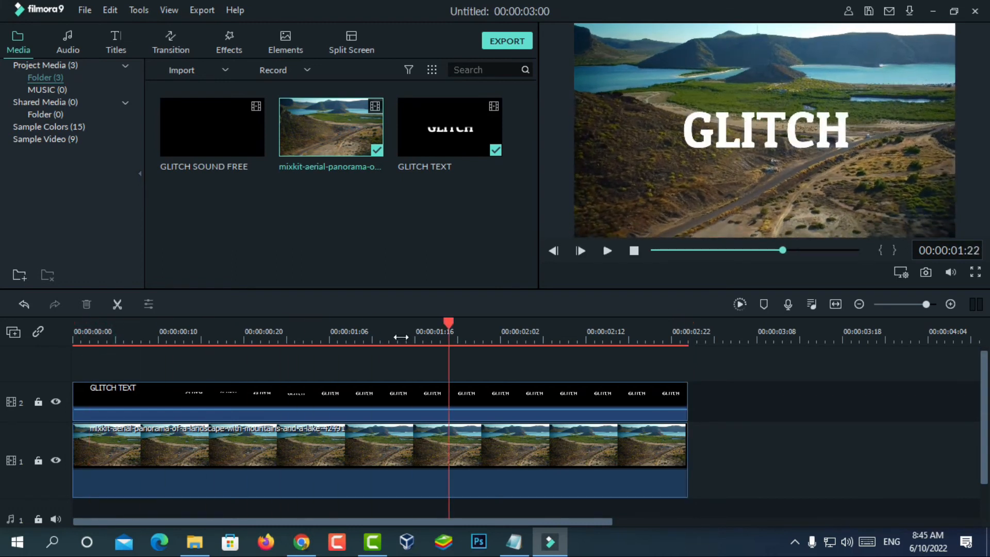
left_click_drag(446, 323, 479, 329)
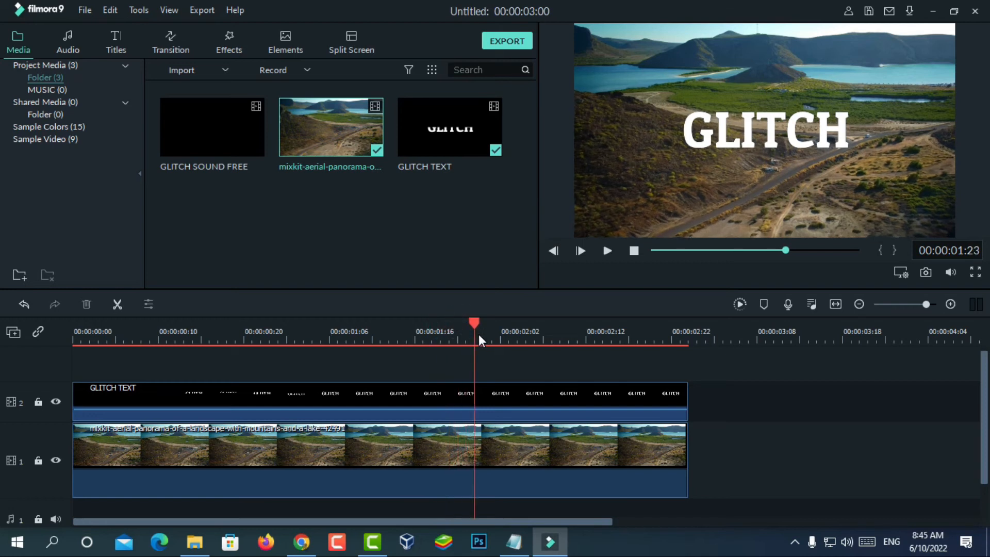
mouse_move(478, 334)
left_mouse_down()
mouse_move(503, 336)
mouse_move(491, 335)
left_mouse_up()
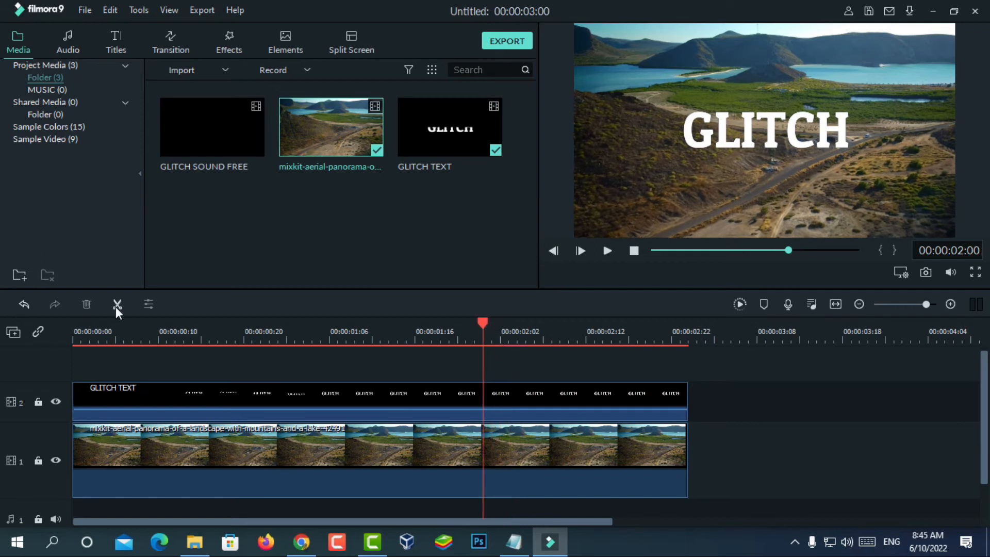
left_click(533, 394)
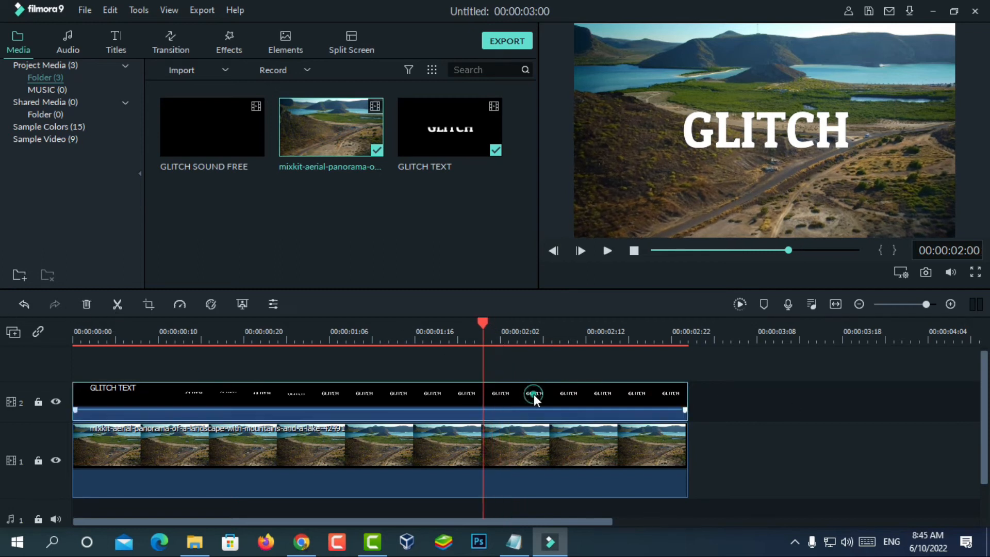
left_click(117, 304)
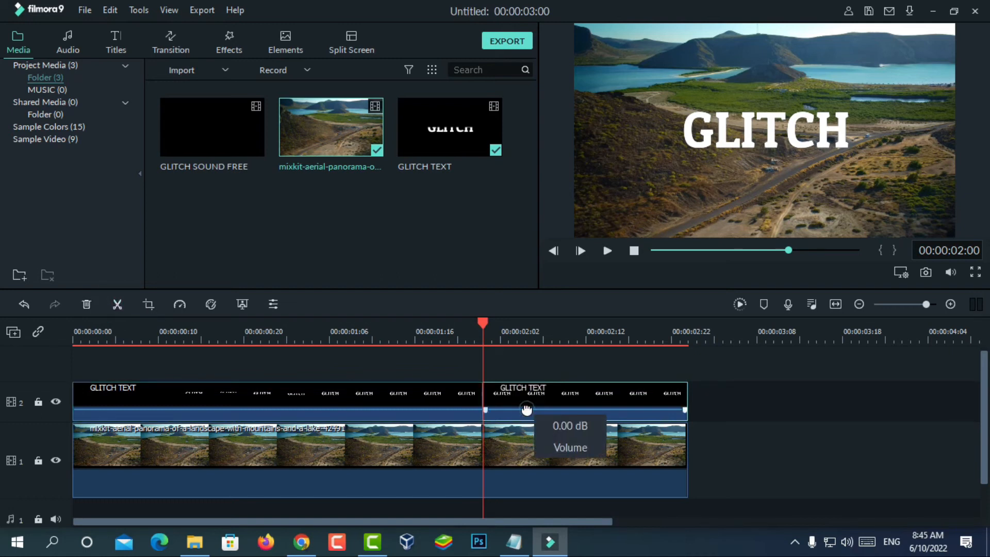
- Split the first GLITCH TEXT part at 00:00:01:20 and again at 00:00:01:10
left_click_drag(482, 322, 453, 328)
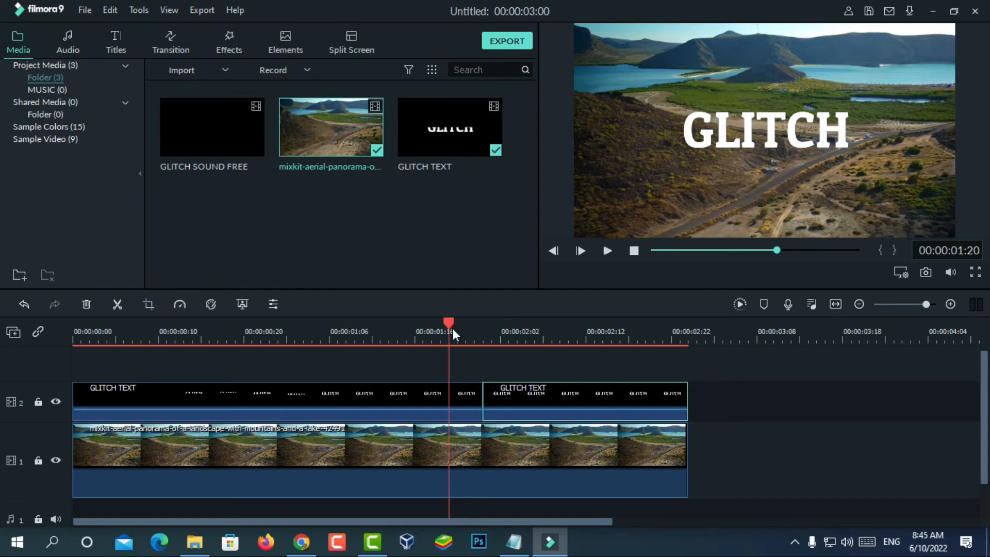
left_click(461, 395)
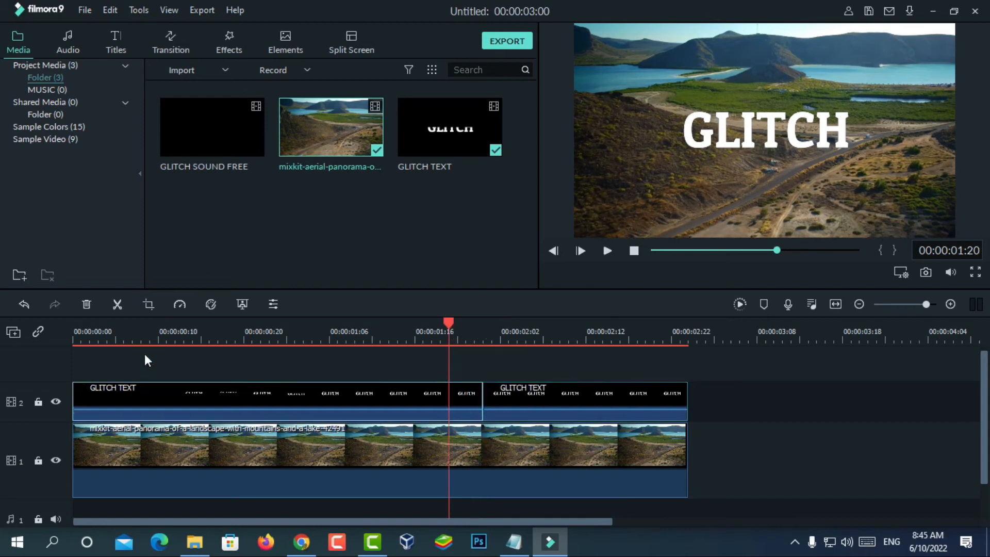
left_click(117, 306)
left_click_drag(446, 325, 367, 346)
left_click(406, 406)
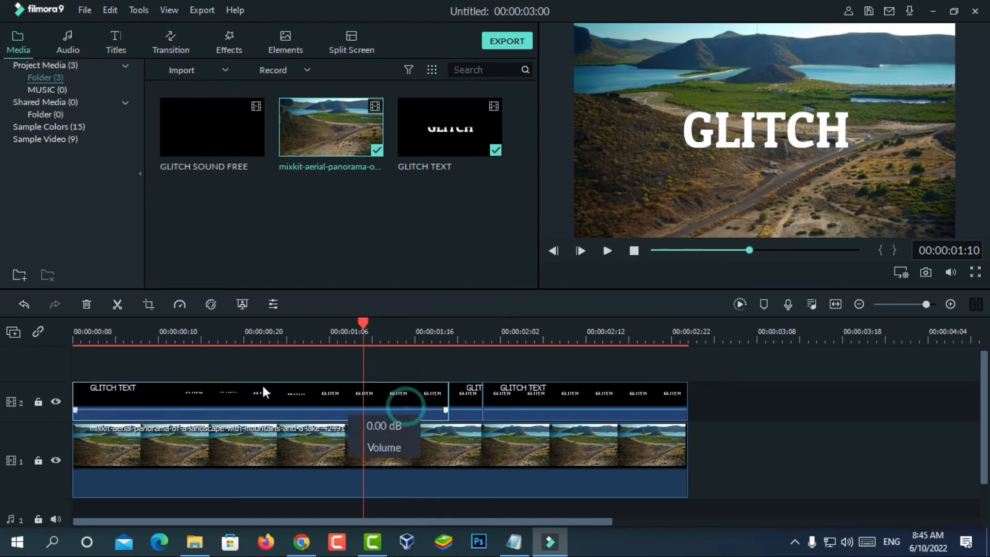
left_click(117, 305)
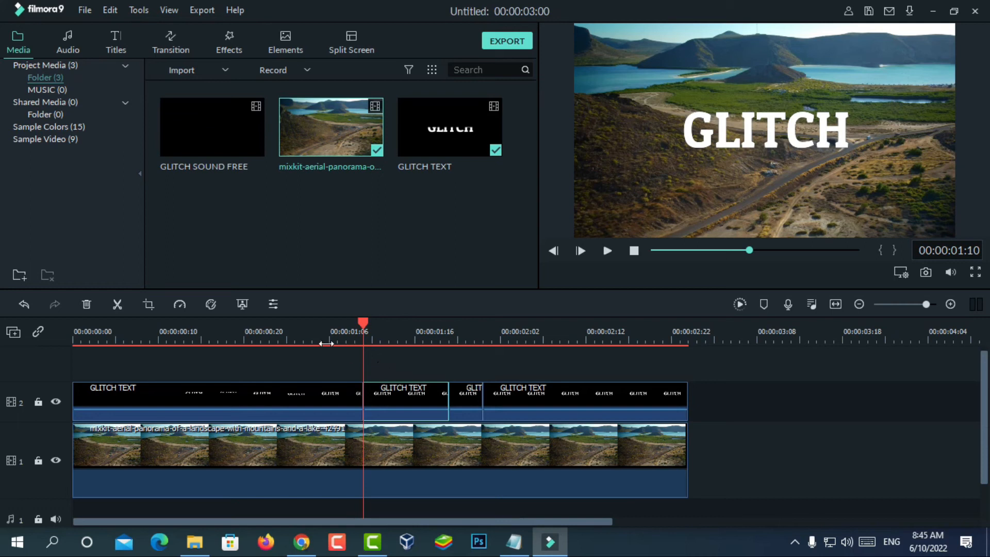
left_click(260, 355)
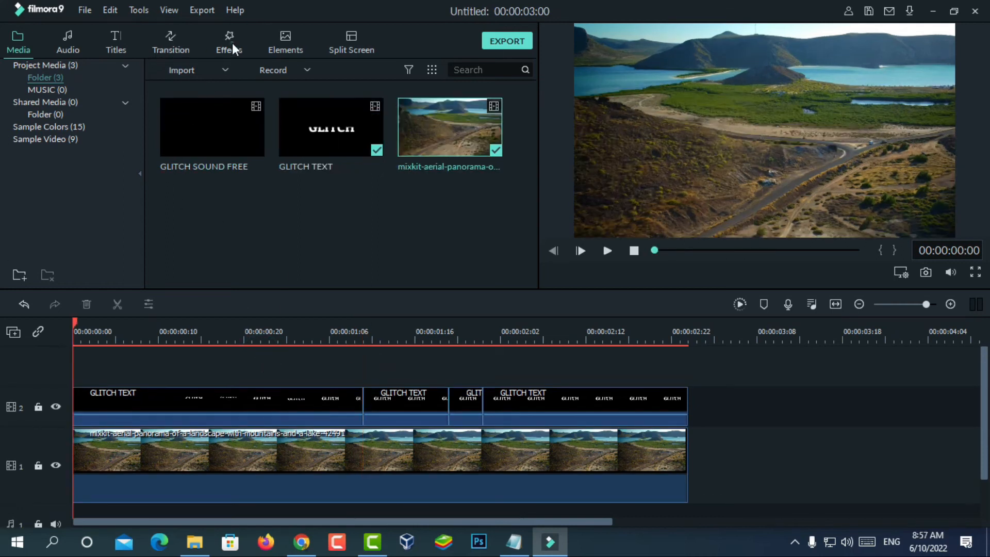
- Apply the Sideways 1 shake filter to the first three GLITCH TEXT segments and play the timeline from near the start
left_click(230, 45)
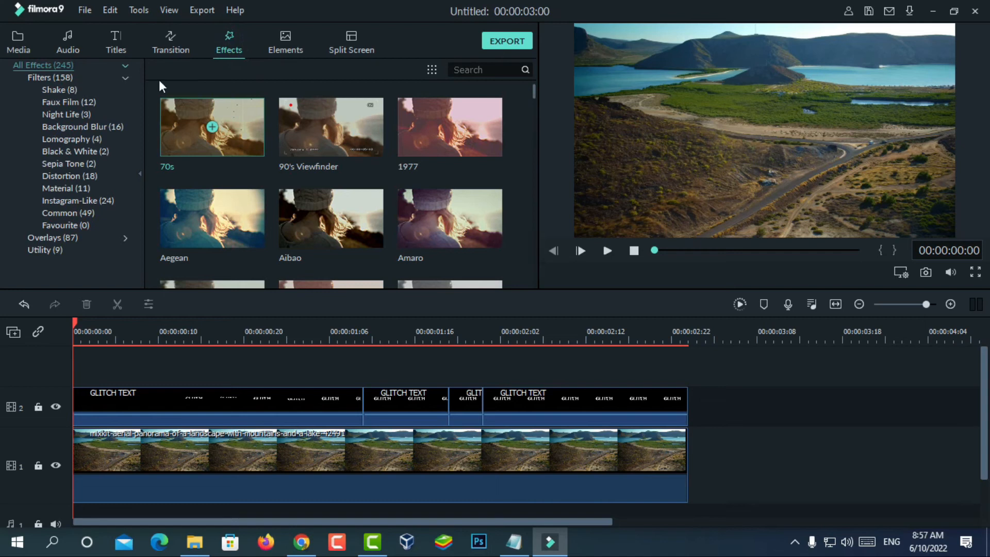
left_click(60, 91)
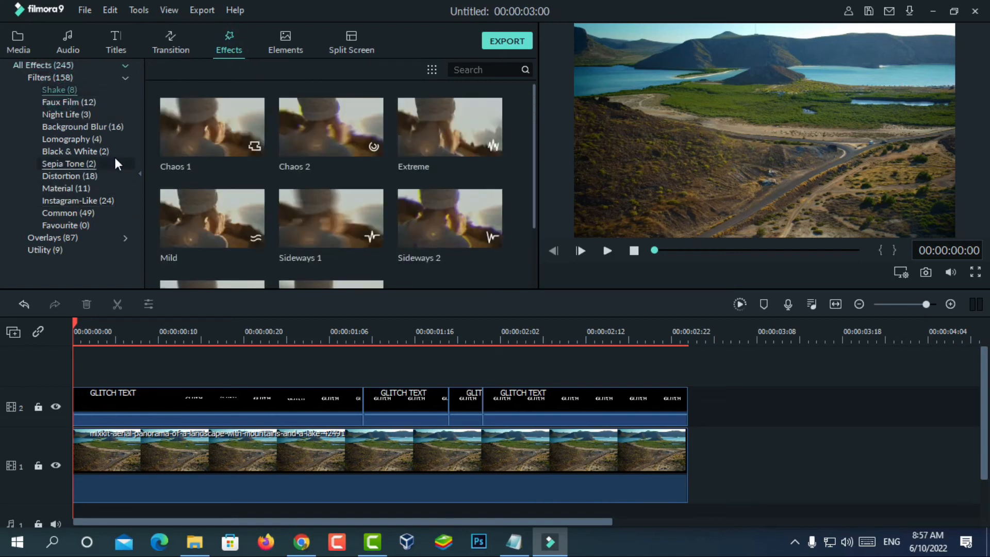
left_click_drag(293, 227, 183, 397)
left_click_drag(300, 215, 459, 400)
left_click(605, 251)
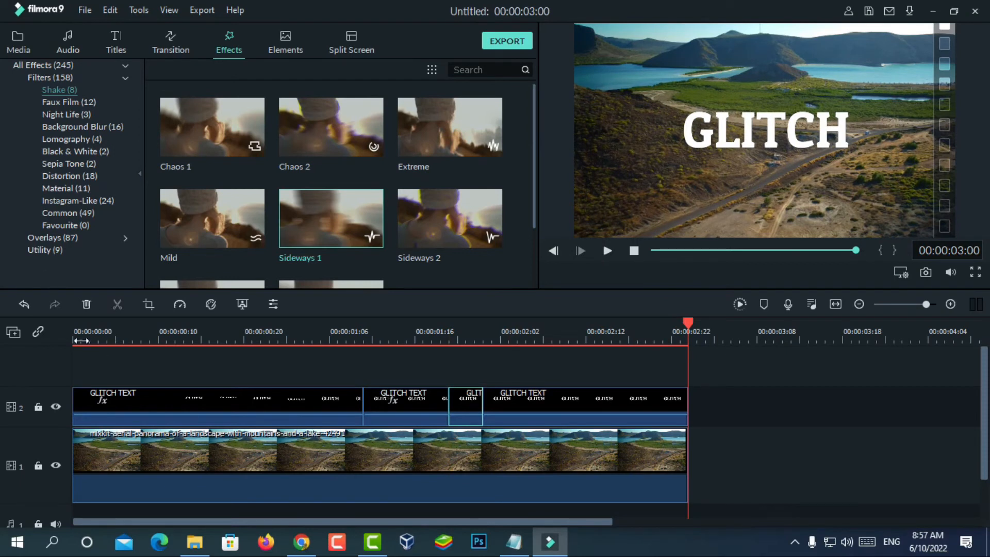
left_click(81, 341)
left_click(602, 252)
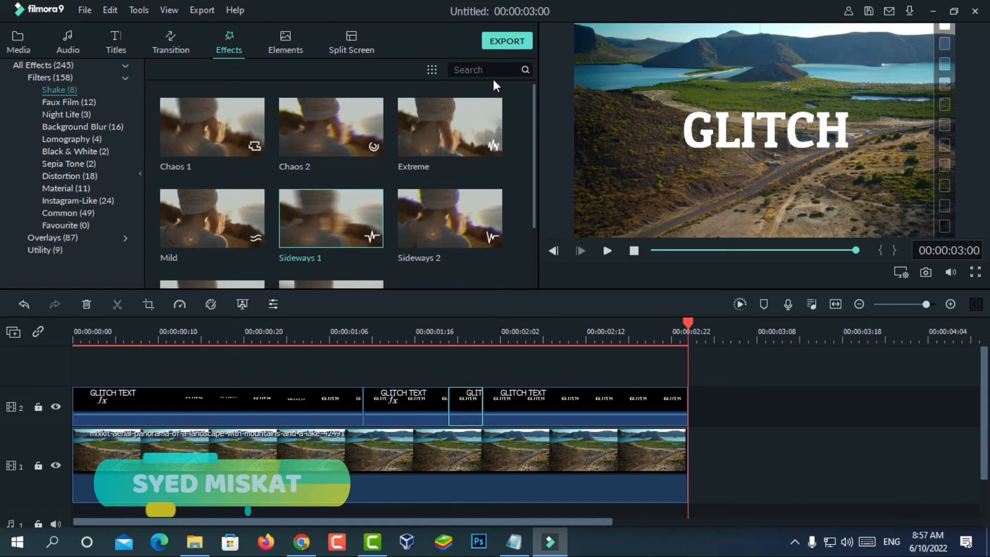
- Search all effects for CH and apply Chromatic Aberration to the first three GLITCH TEXT segments
left_click(54, 66)
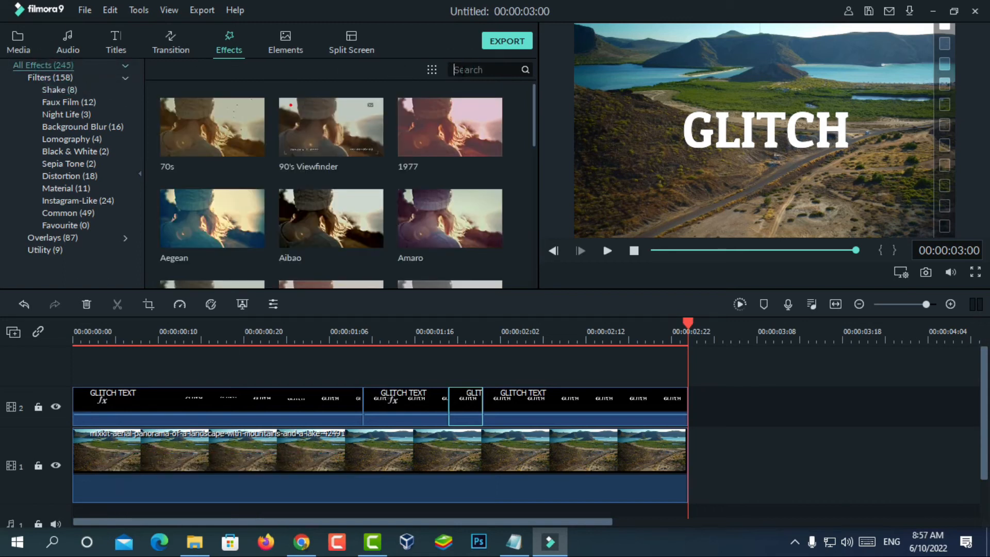
type("CH")
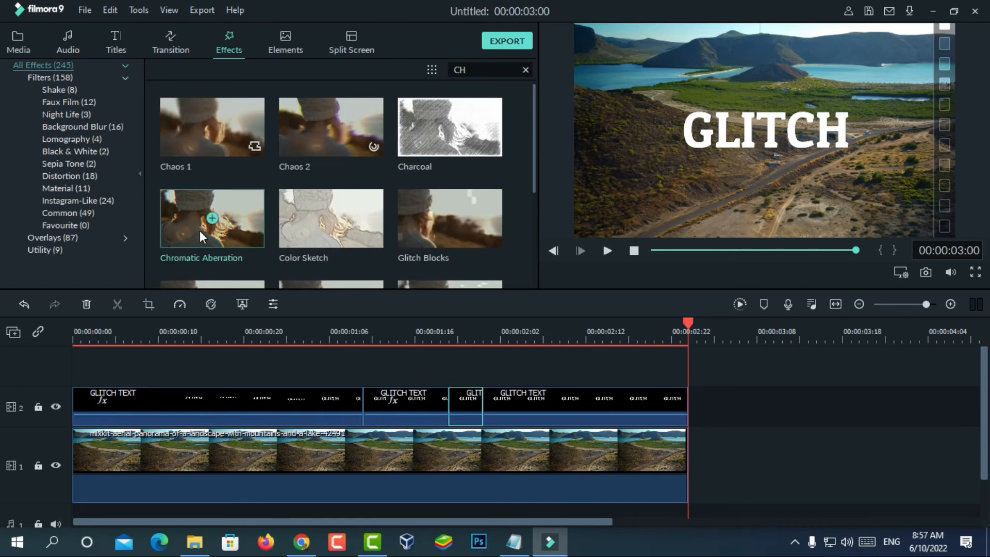
left_click_drag(190, 229, 385, 395)
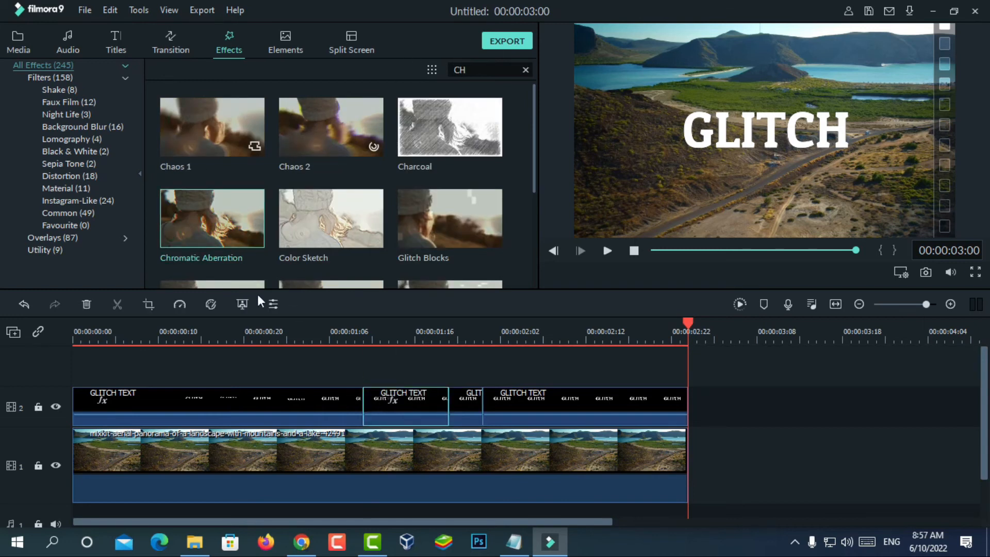
left_click_drag(186, 209, 457, 404)
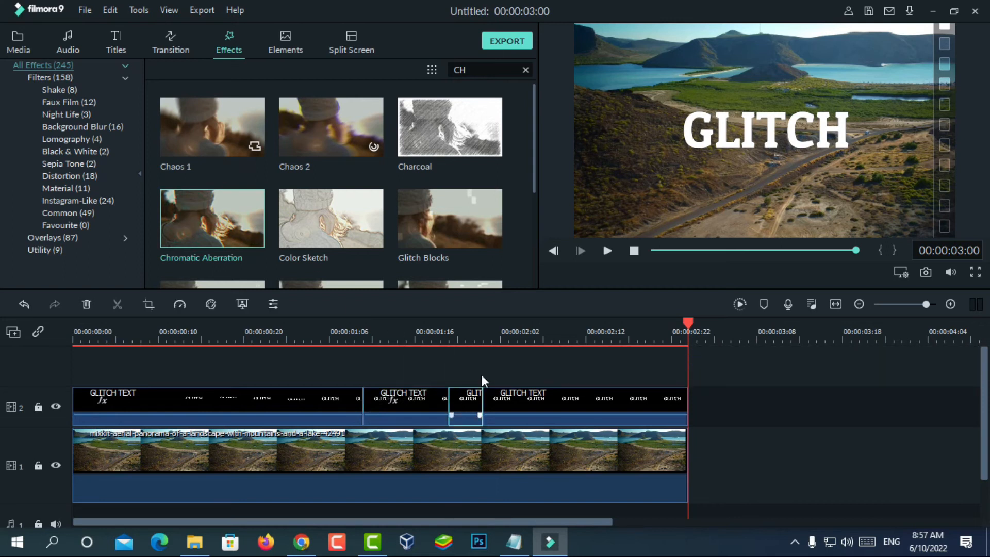
- Play the timeline to review the shake and chromatic aberration effects on the glitch text
left_click(607, 251)
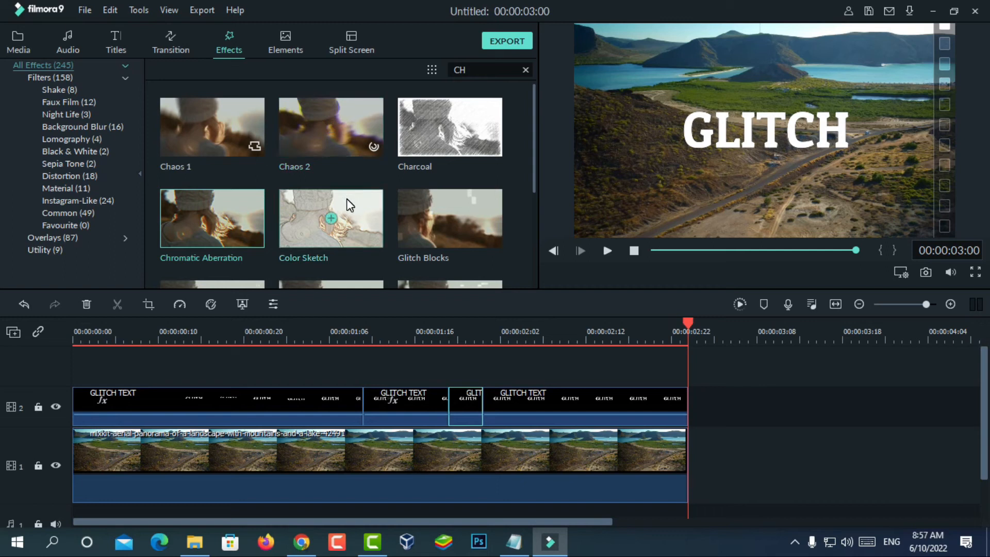
scroll(347, 202, "down", 3)
scroll(287, 218, "up", 3)
scroll(292, 227, "down", 3)
scroll(347, 215, "up", 3)
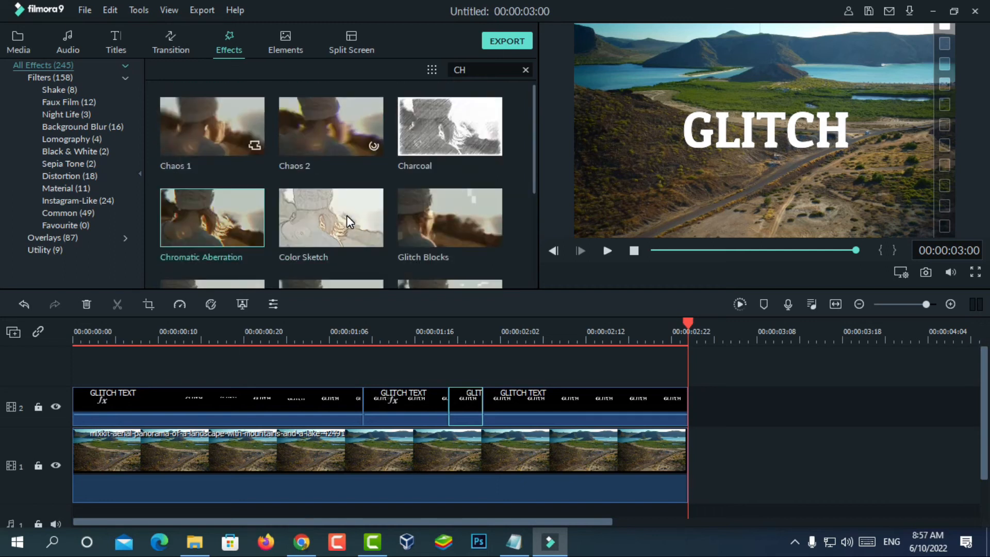
left_click(166, 334)
left_click(607, 251)
left_click(80, 338)
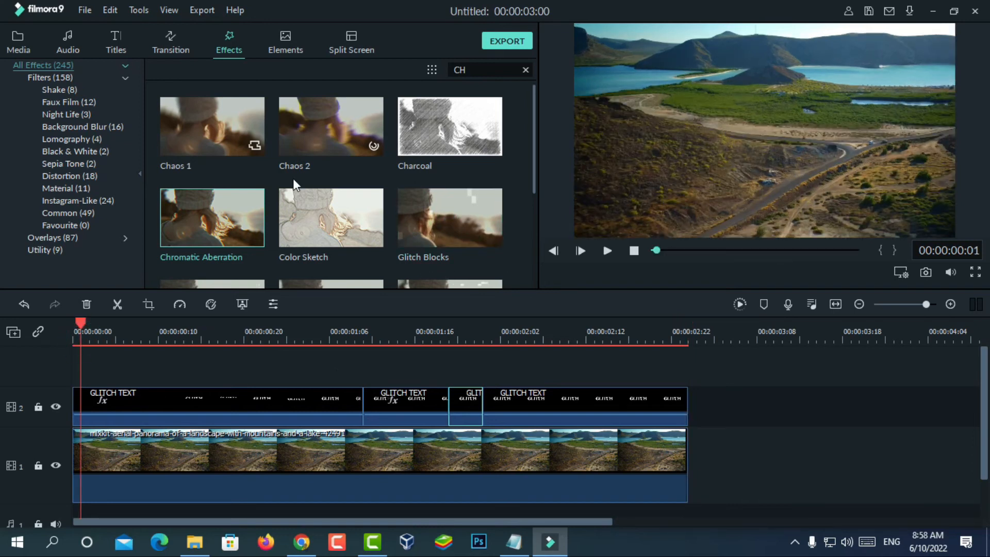
- Clear the current effects search and search for FLI instead
scroll(345, 193, "down", 3)
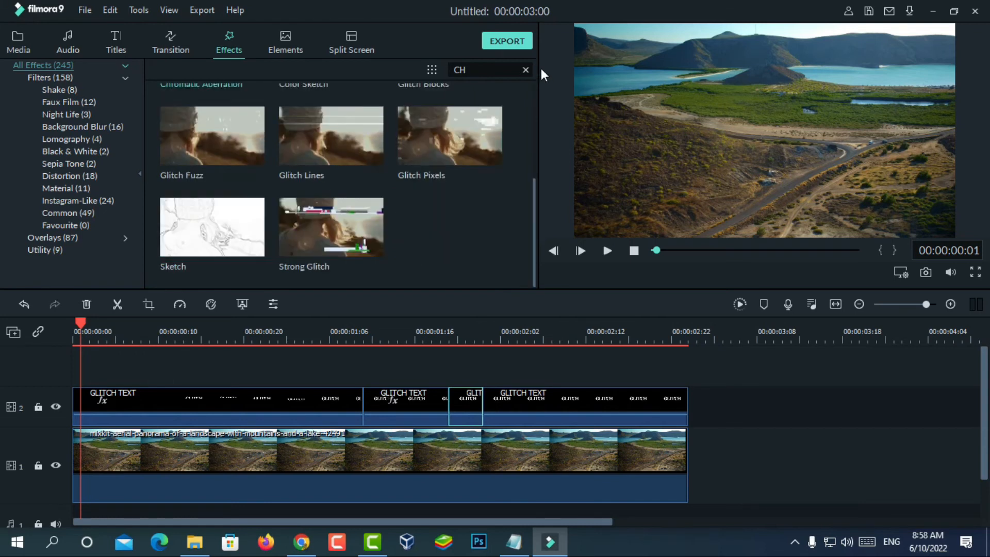
left_click(525, 70)
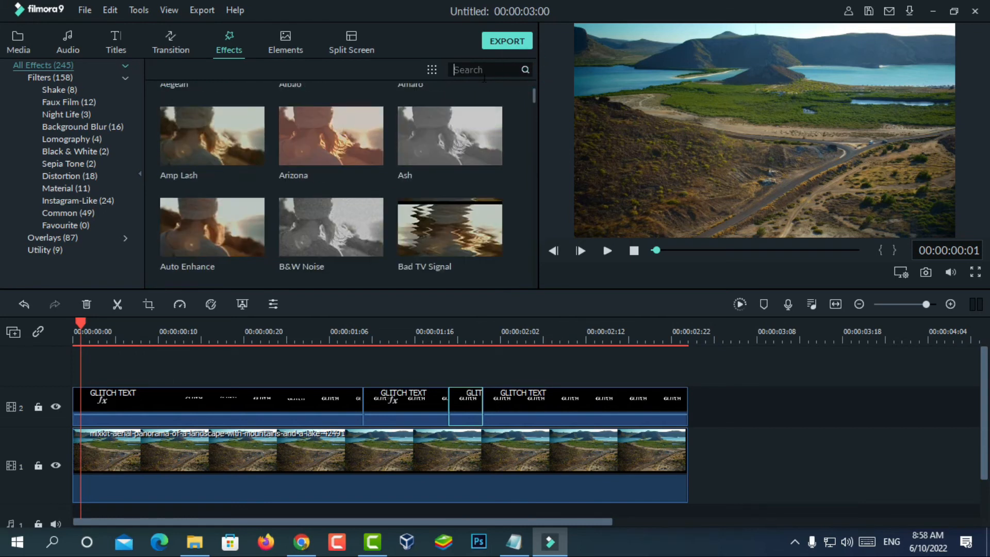
type("FLI")
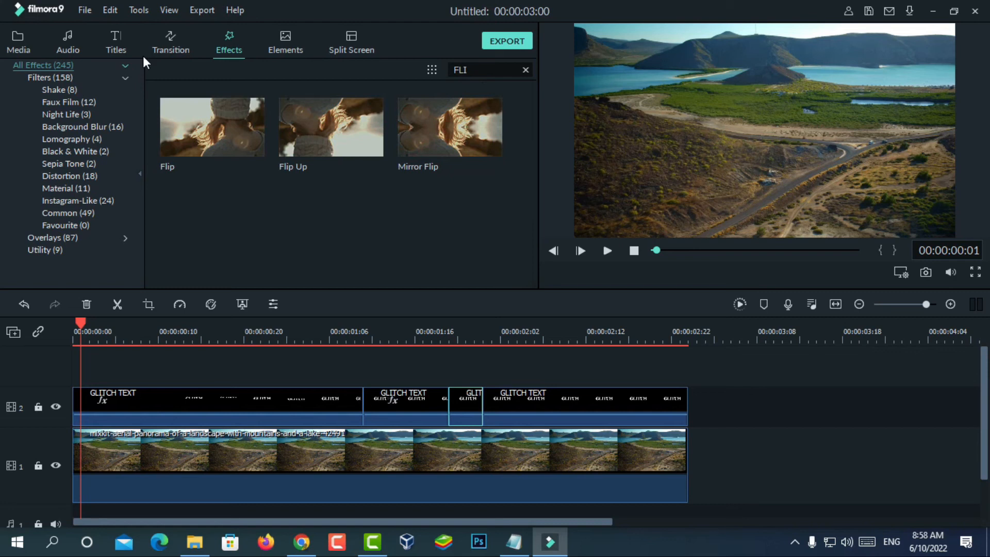
- Try the Flip effect on the second GLITCH TEXT segment, play the result, and undo the effect
left_click_drag(180, 132, 397, 395)
key("space")
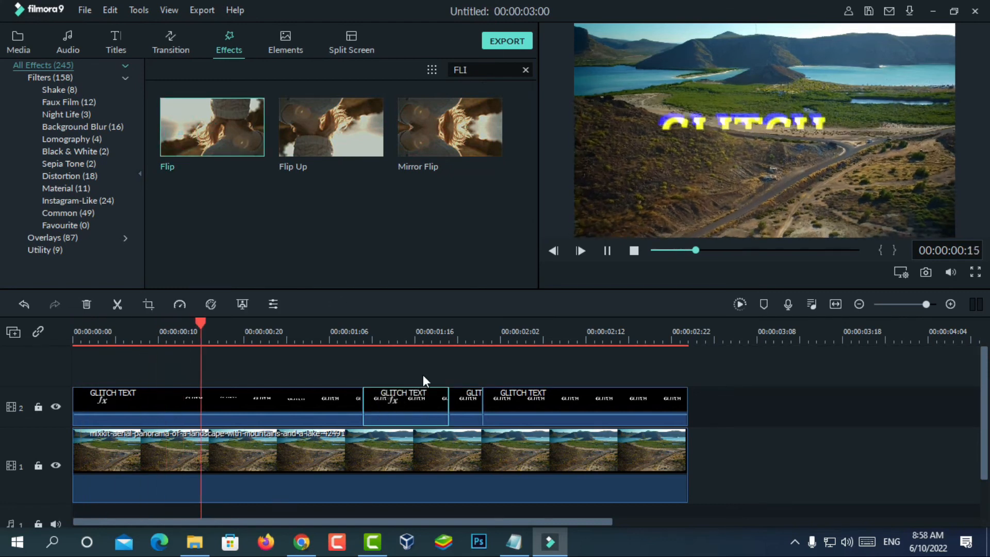
key("space")
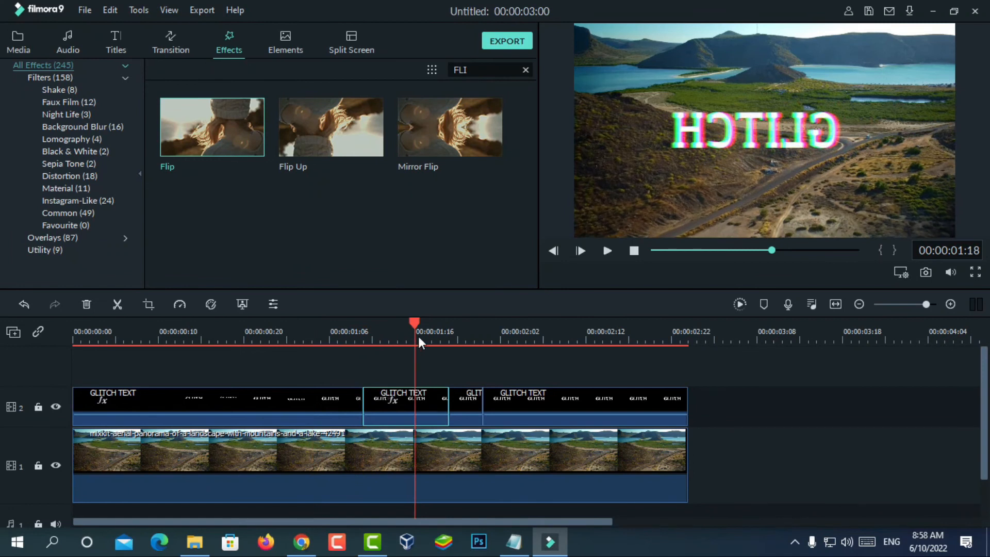
left_click_drag(412, 324, 398, 326)
left_click(412, 402)
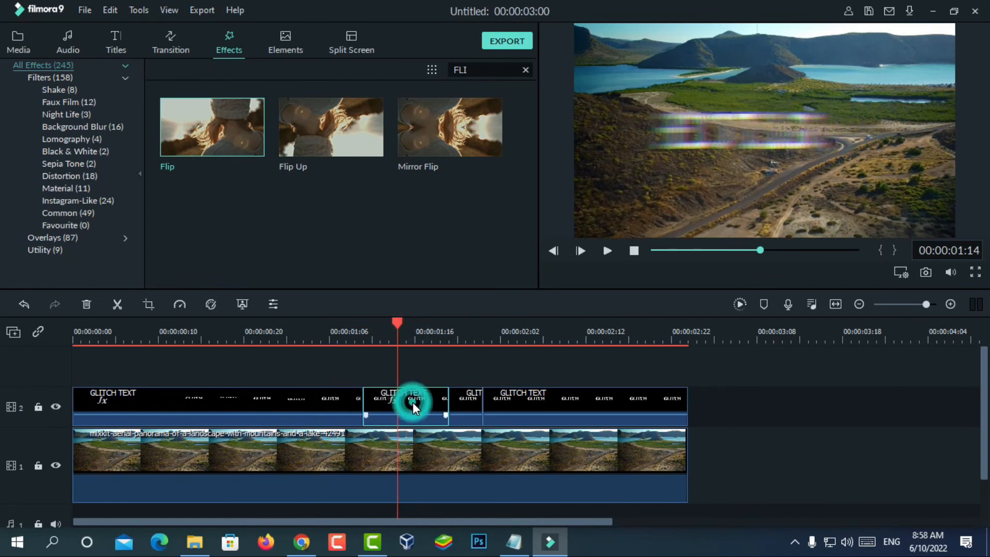
key("ctrl+z")
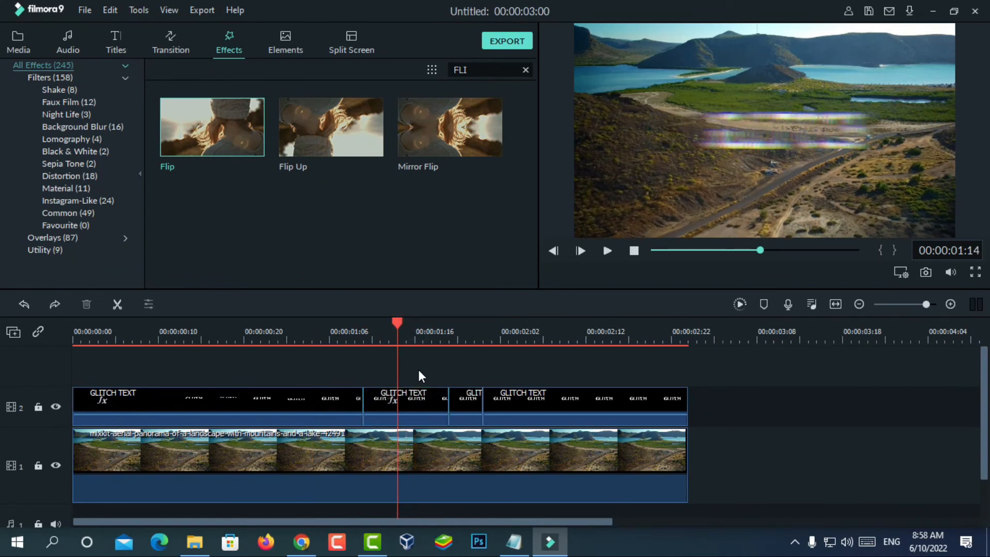
- Apply the Flip effect to the second GLITCH TEXT segment with the playhead at 00:00:01:10, and play the timeline from the start
mouse_move(394, 323)
left_mouse_down()
mouse_move(412, 332)
mouse_move(370, 323)
mouse_move(377, 329)
left_mouse_up()
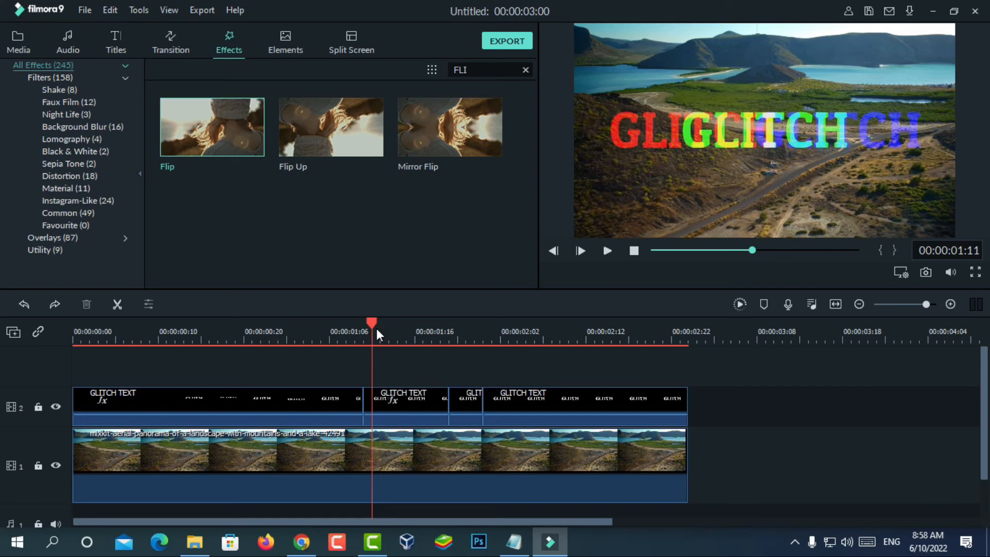
key("Left")
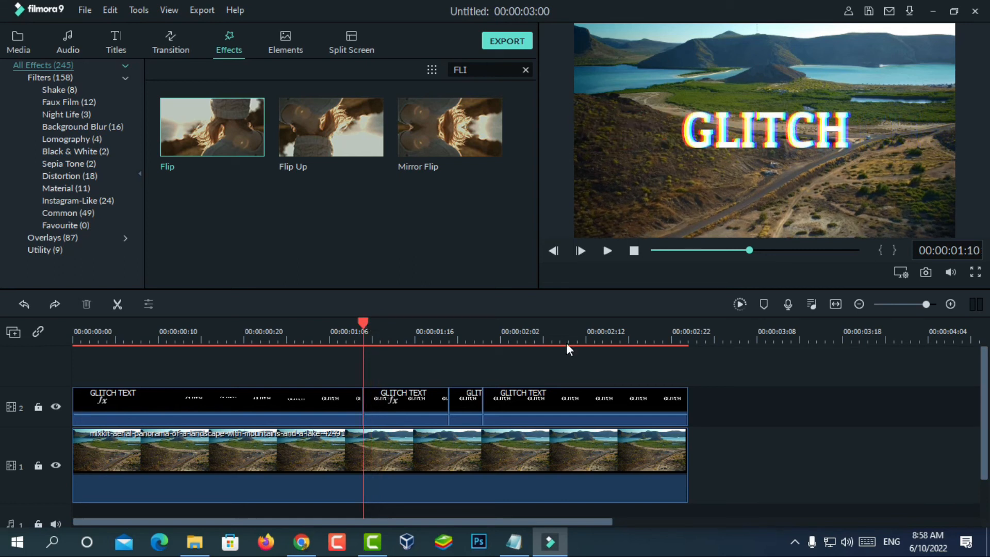
left_click_drag(235, 141, 382, 392)
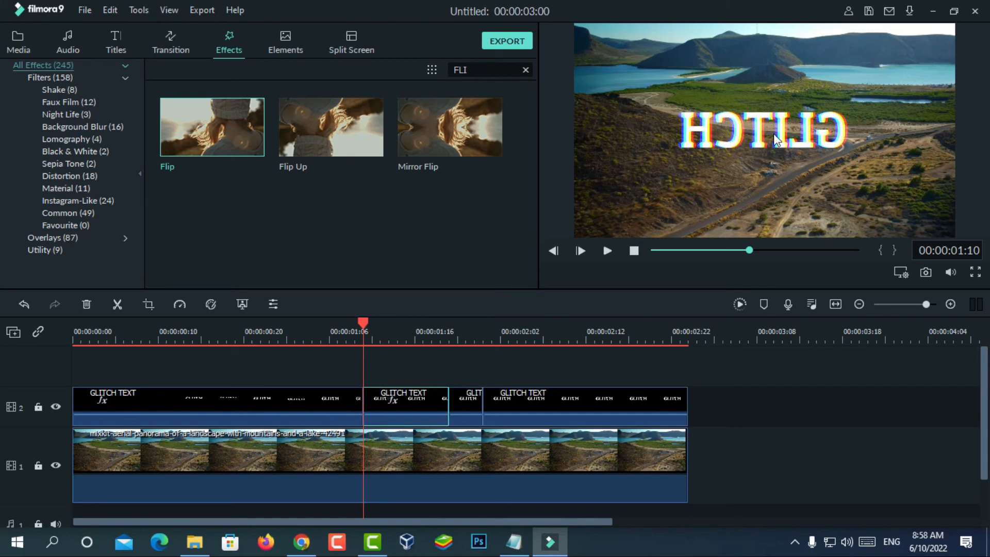
left_click_drag(362, 321, 67, 341)
key("space")
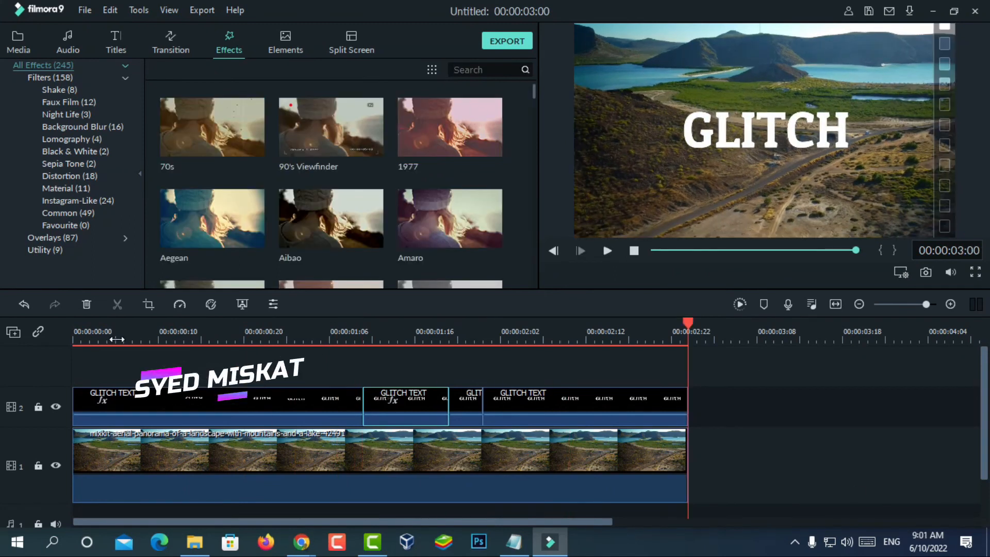
left_click(116, 336)
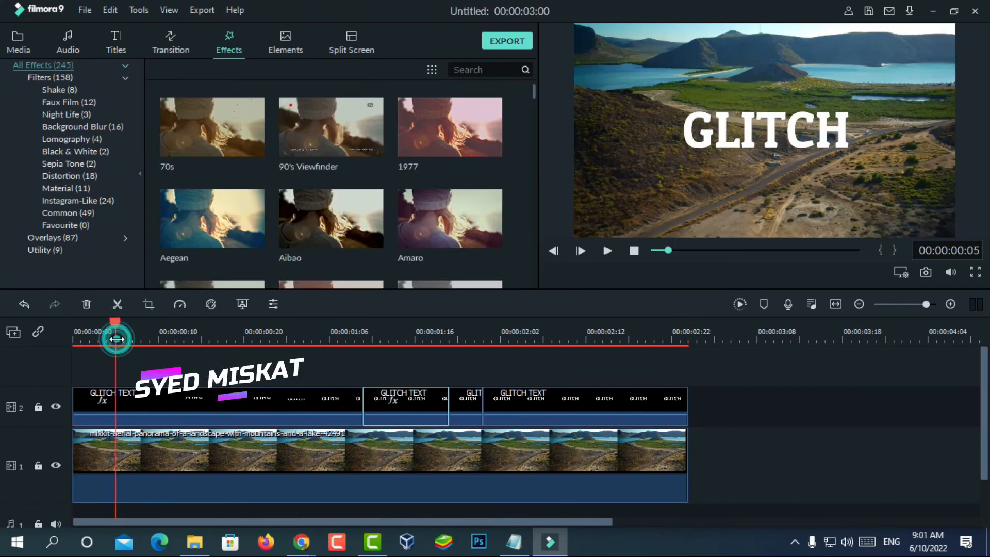
- Set the Chromatic Aberration fade to 0.30 on the second GLITCH TEXT segment and accept the clip settings
left_click(389, 334)
double_click(416, 405)
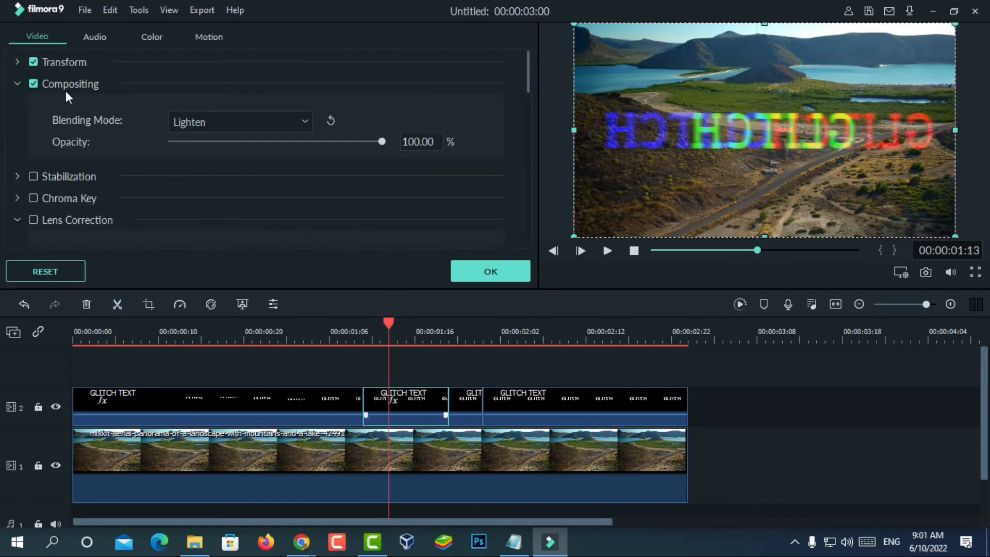
scroll(260, 206, "down", 10)
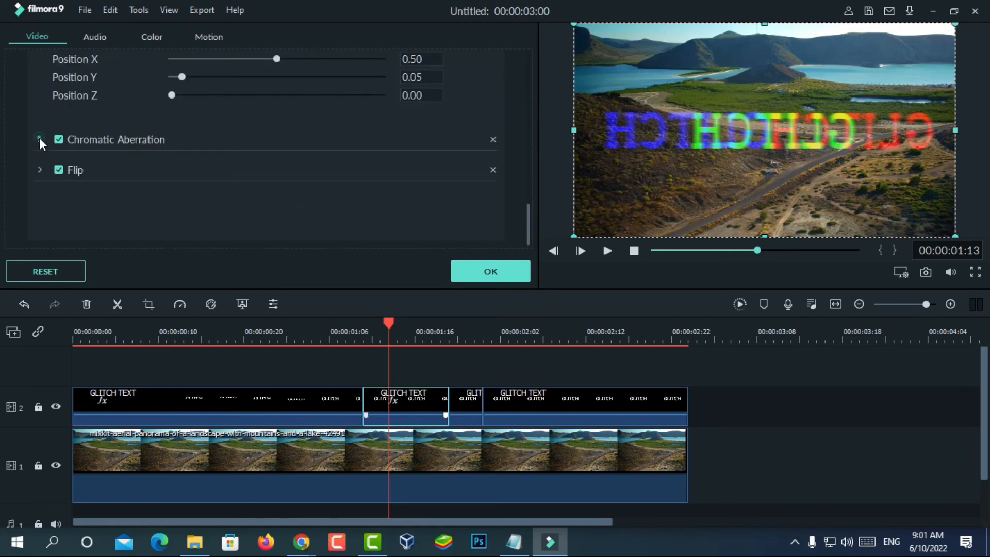
left_click(39, 138)
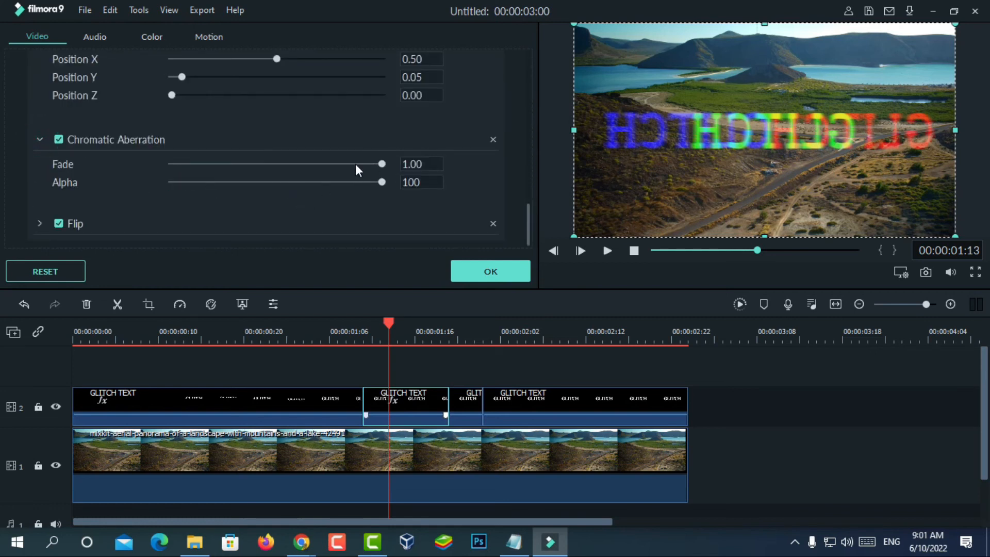
left_click(381, 163)
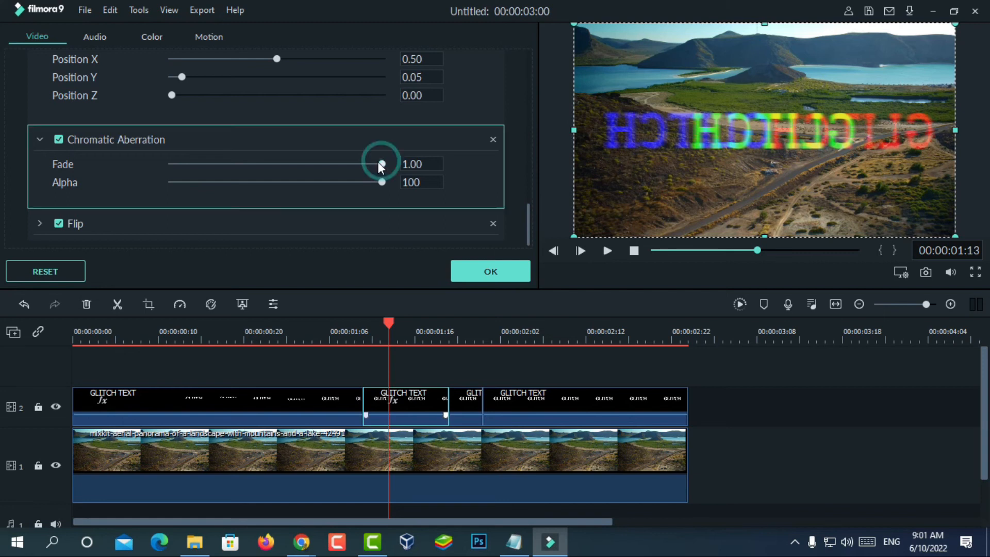
left_click(382, 163)
left_click(296, 164)
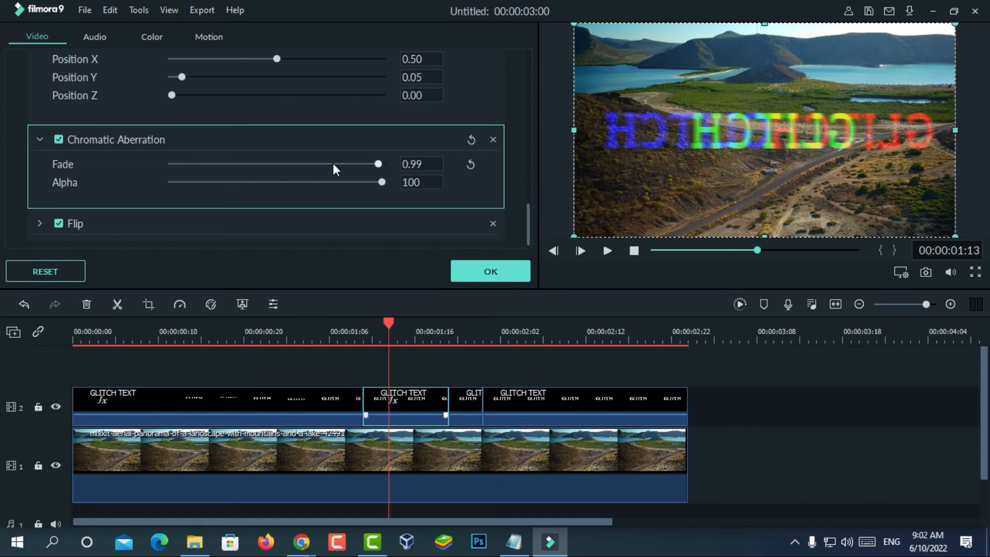
left_click_drag(301, 164, 233, 163)
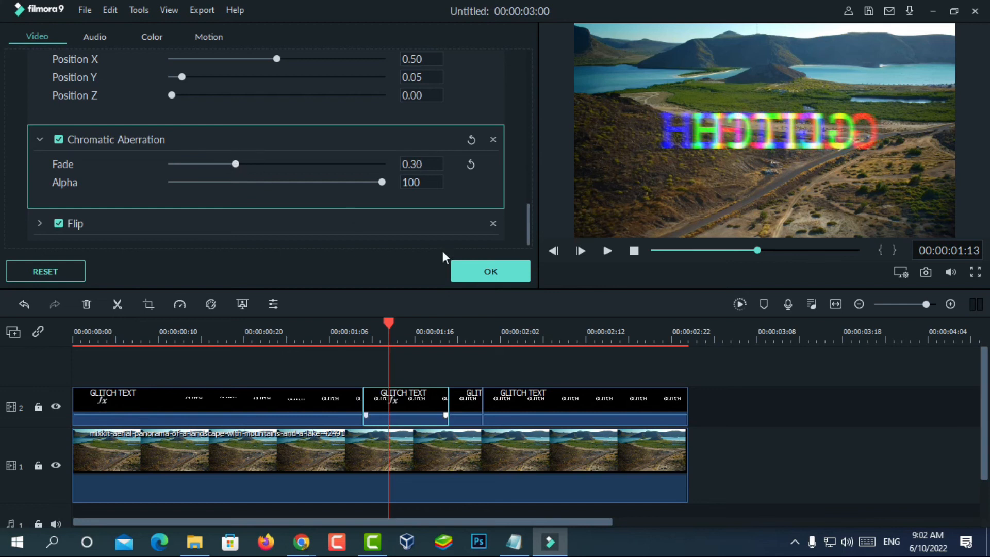
left_click(496, 276)
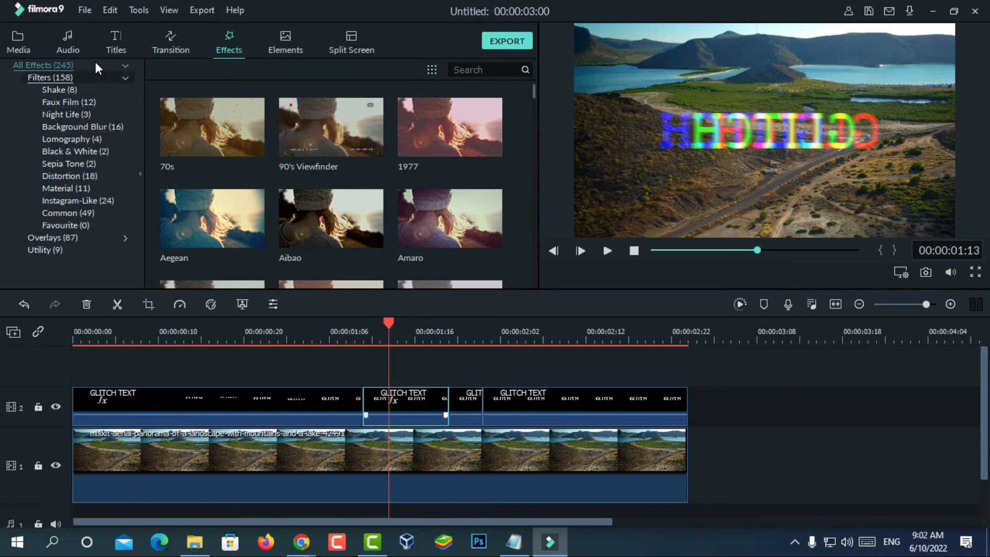
- Search the effects for CI and add Cinema 21:9 on a new track above the glitch text, starting at 00:00:00:00
left_click(496, 73)
type("Ci")
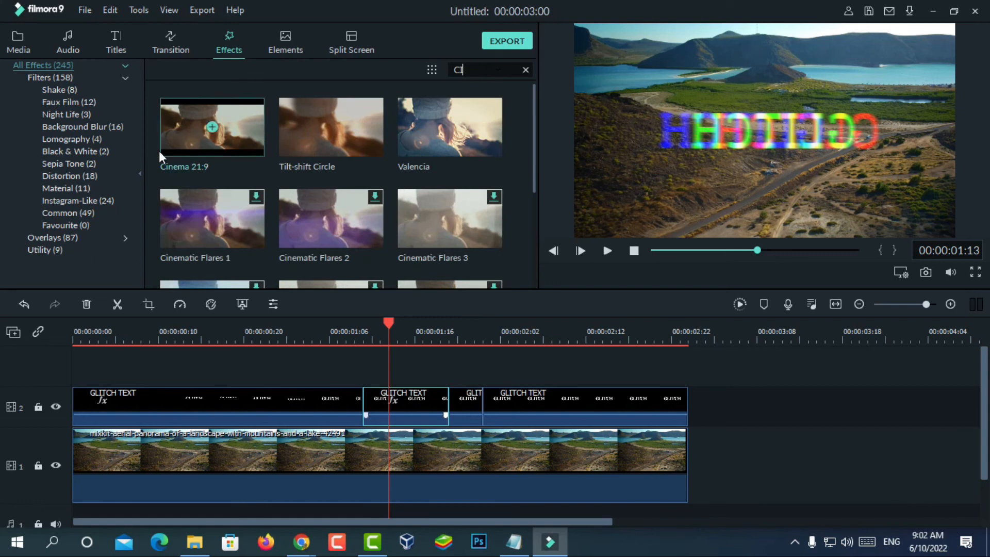
left_click_drag(159, 150, 60, 378)
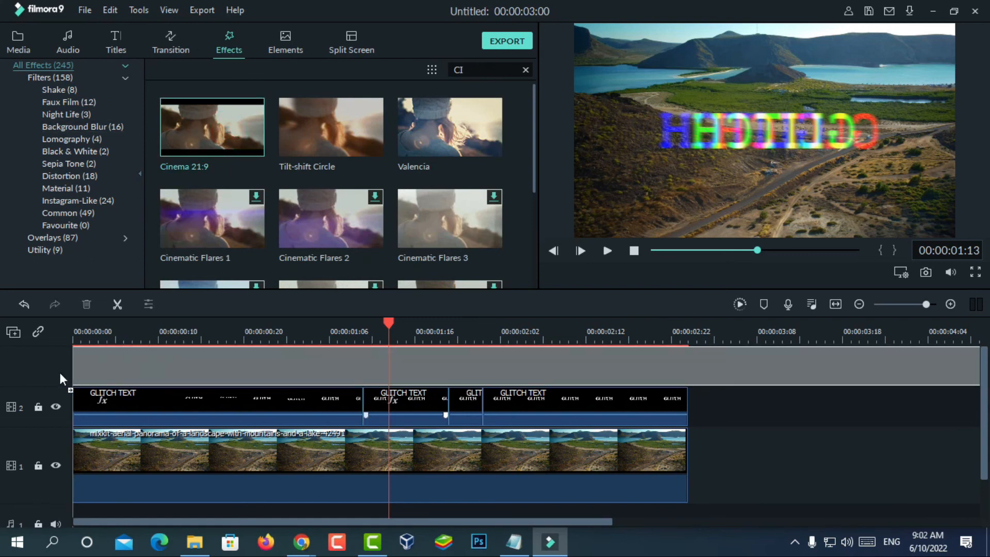
left_click_drag(238, 366, 238, 367)
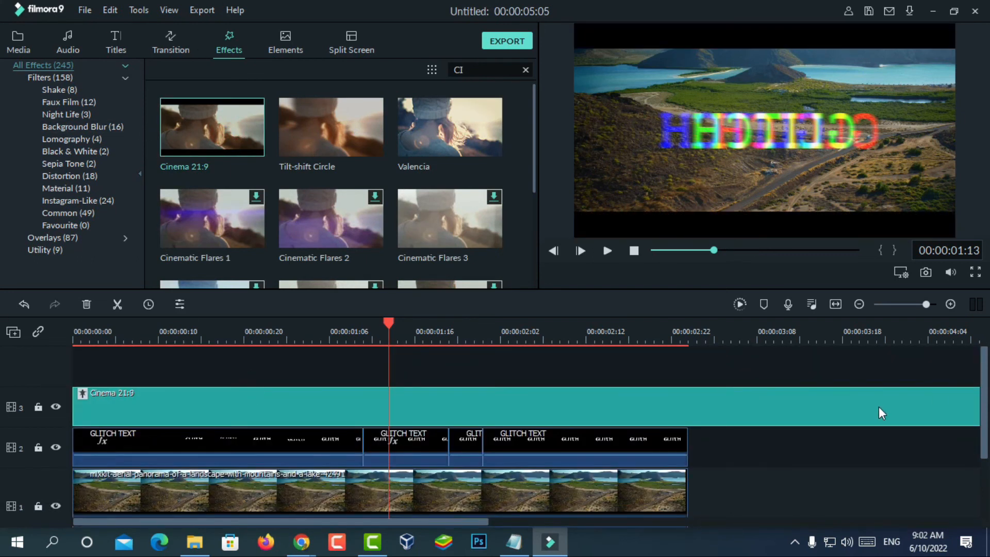
- Split the Cinema 21:9 effect at 00:00:03:00 and delete the part extending past the landscape video
left_click(680, 331)
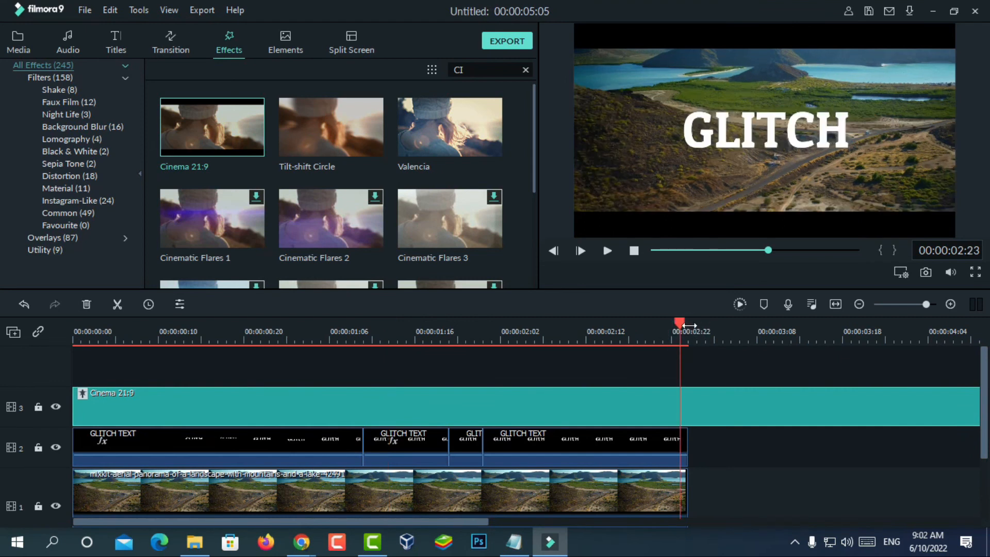
left_click(688, 330)
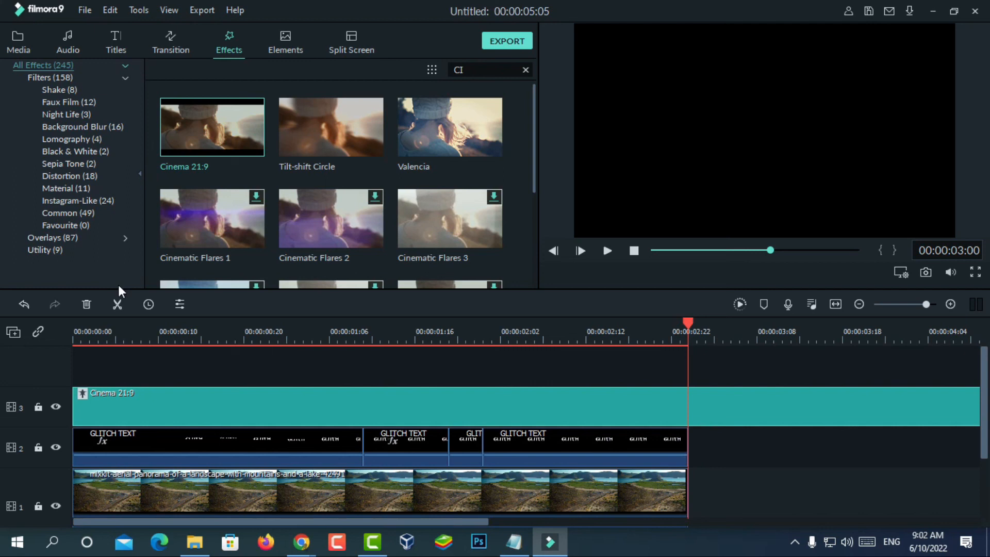
left_click(118, 304)
key("Delete")
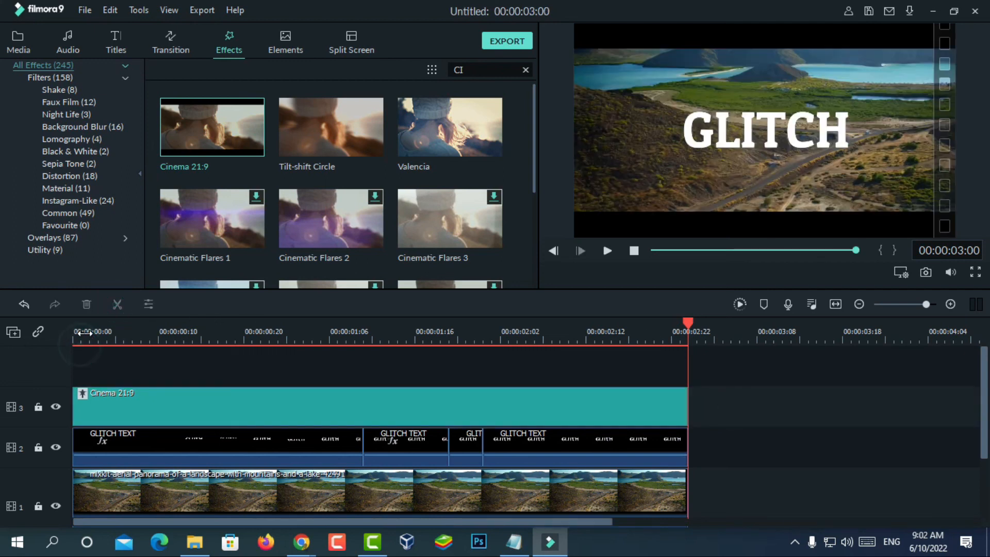
- Play the timeline from the start twice to review the glitch text with the cinematic bars
left_click(76, 328)
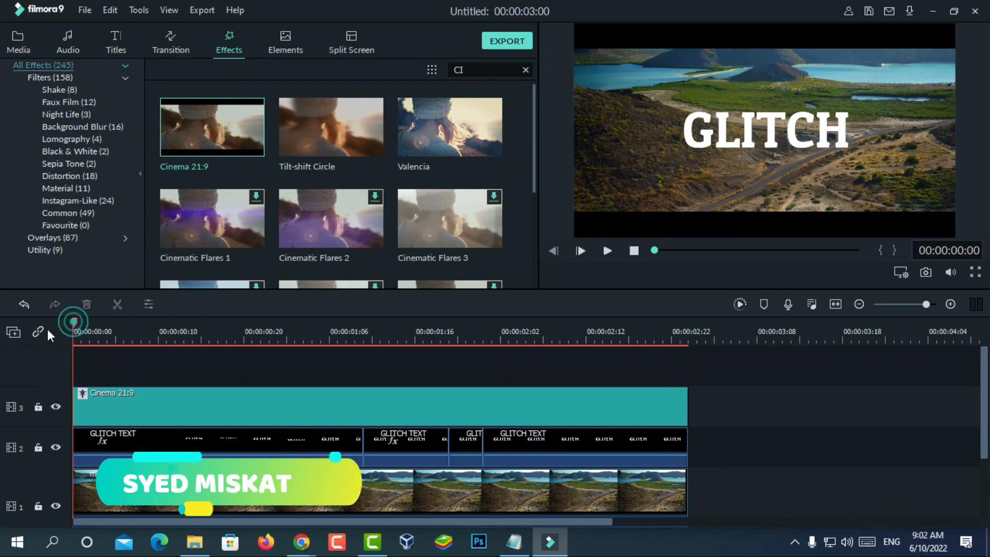
left_click(606, 251)
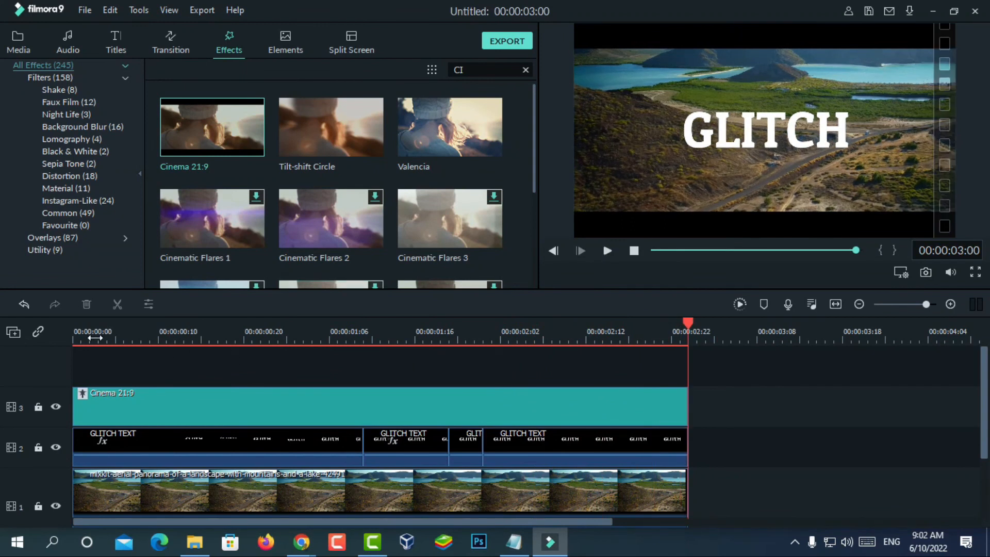
left_click(75, 337)
left_click(607, 251)
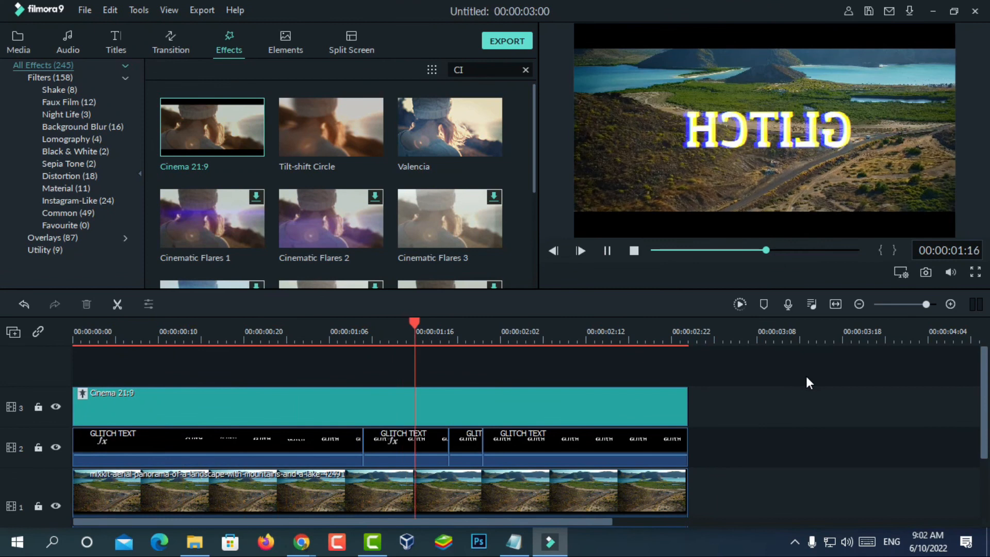
- Insert the GLITCH SOUND FREE clip from the project media at the start of video track 1
scroll(806, 375, "down", 2)
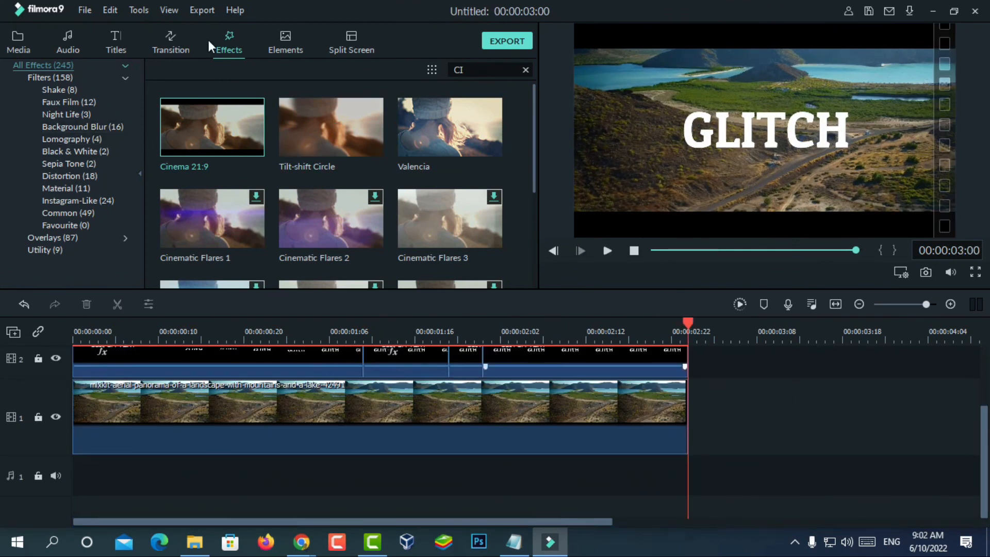
left_click(19, 41)
left_click(324, 223)
left_click_drag(199, 126, 85, 472)
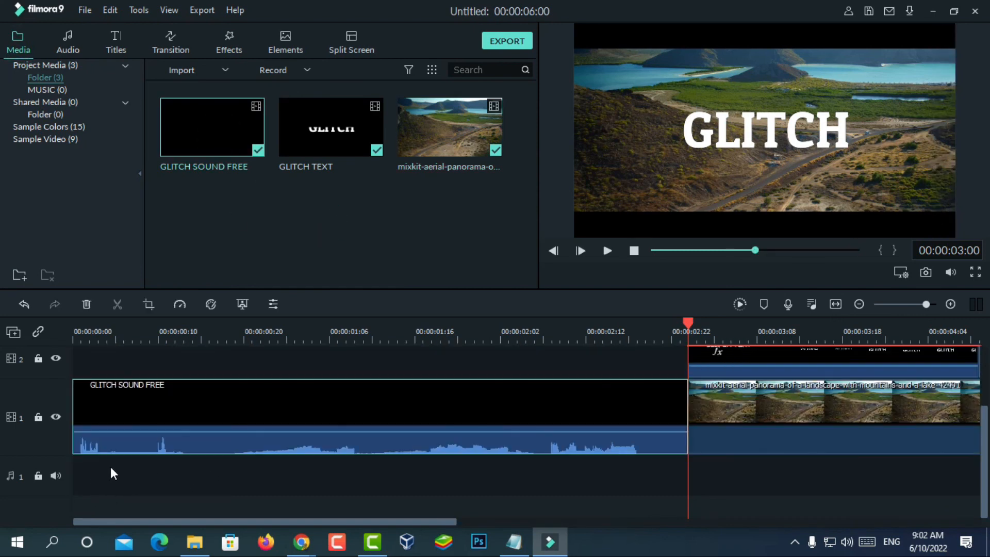
- Detach the audio from the GLITCH SOUND FREE clip and delete its black video part
right_click(287, 408)
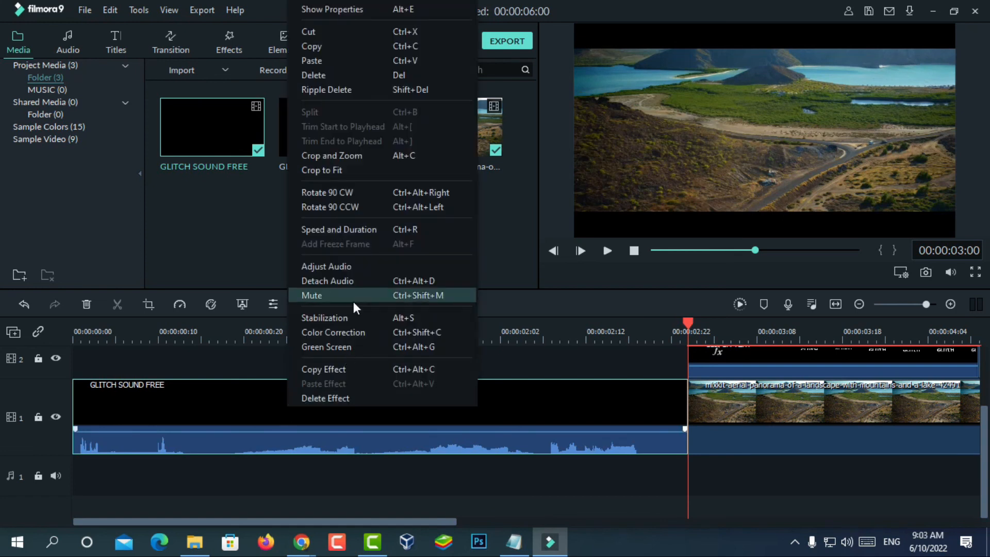
left_click(344, 280)
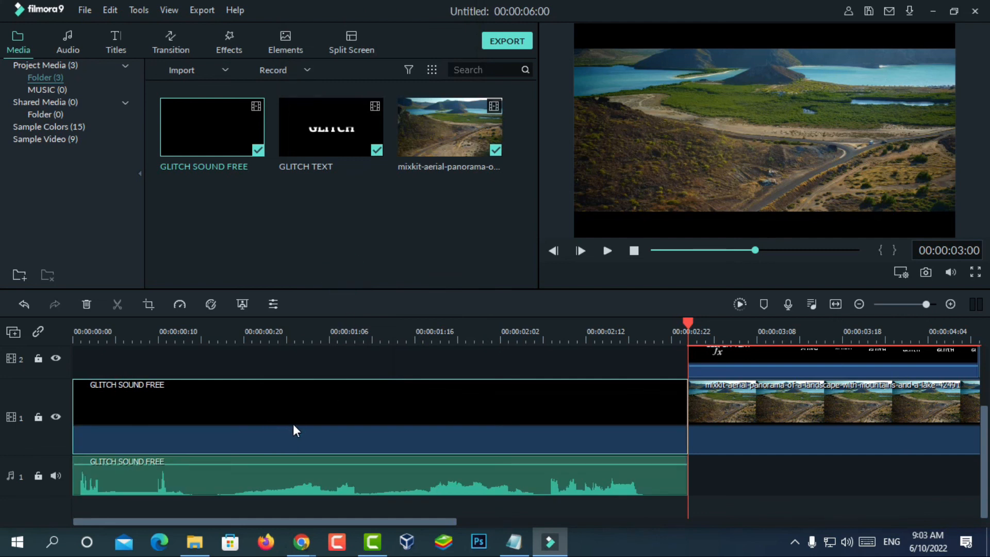
key("Delete")
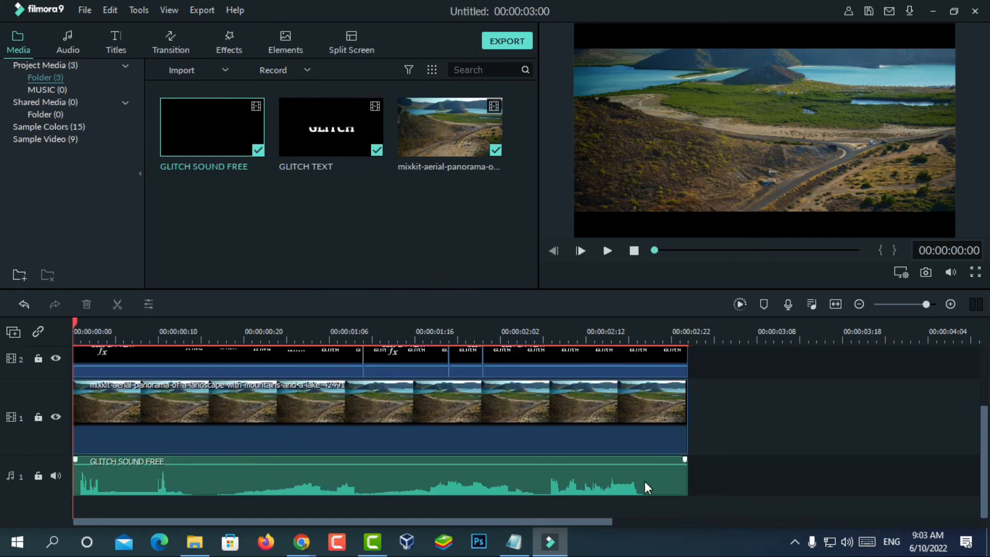
- Check the sound clip on the audio track and switch the preview of the finished glitch edit to full screen
scroll(293, 443, "up", 1)
scroll(309, 447, "down", 1)
left_click(314, 477)
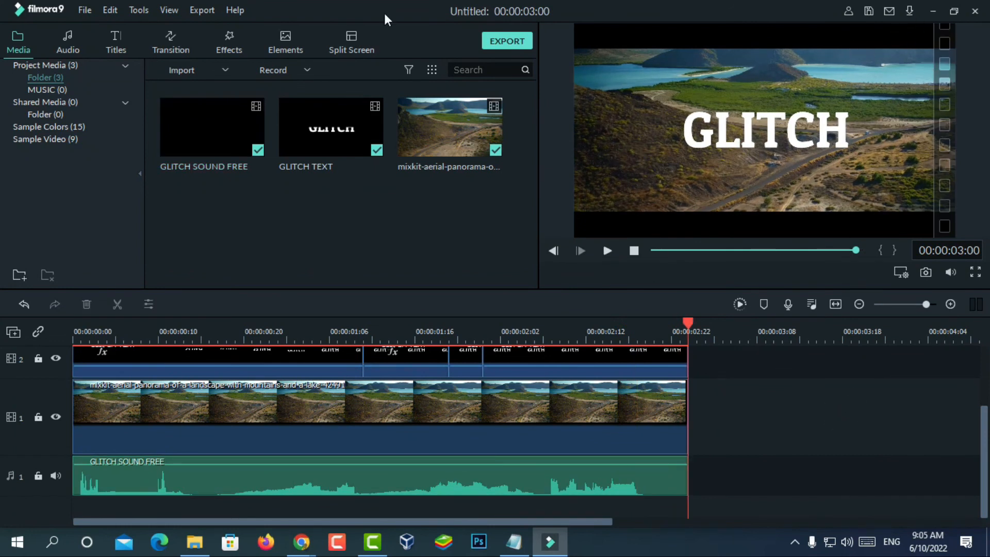
left_click(169, 9)
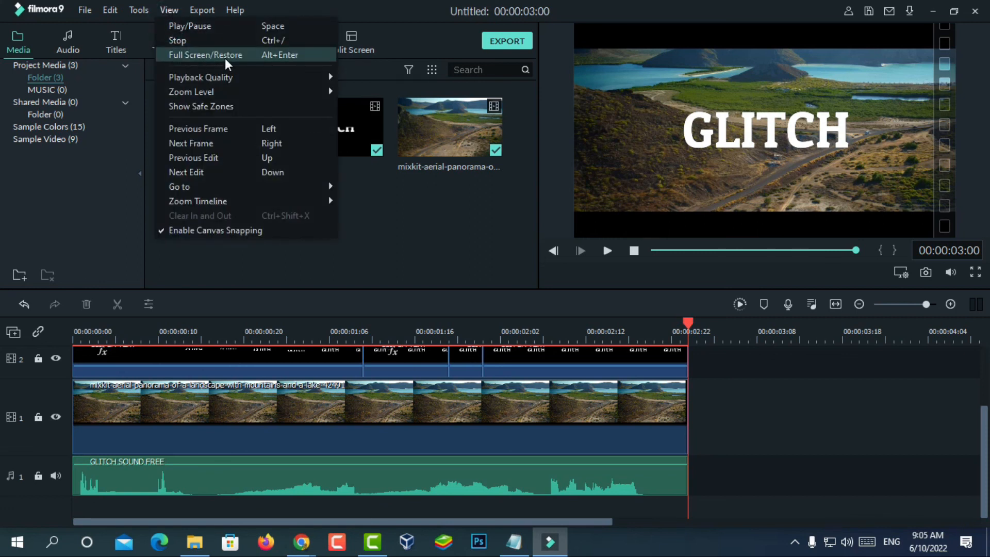
left_click(196, 54)
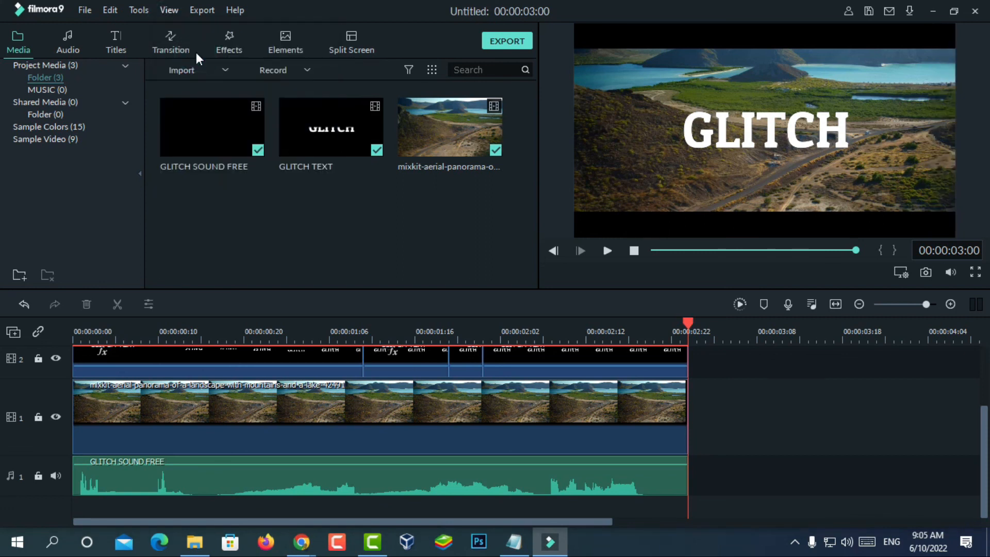